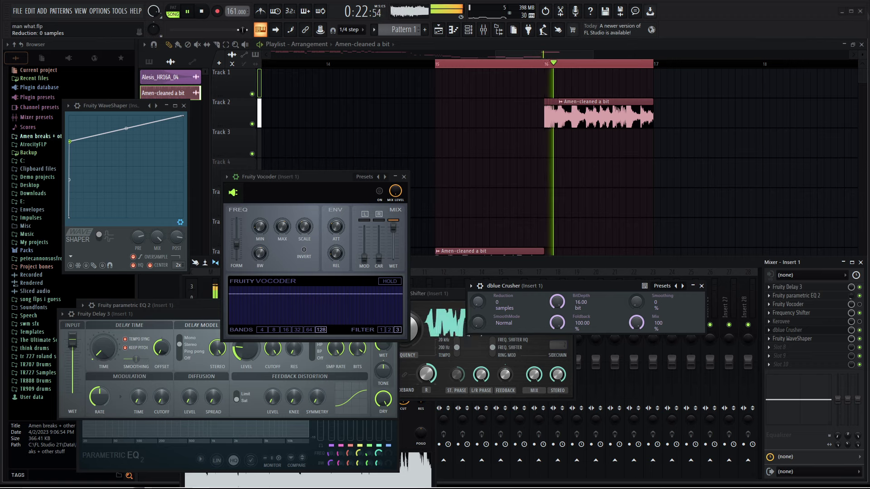
# Try Frequency Shifter frequencies of 200 Hz and -200 Hz and reset the frequency to 0 Hz.
pyautogui.click(419, 338)
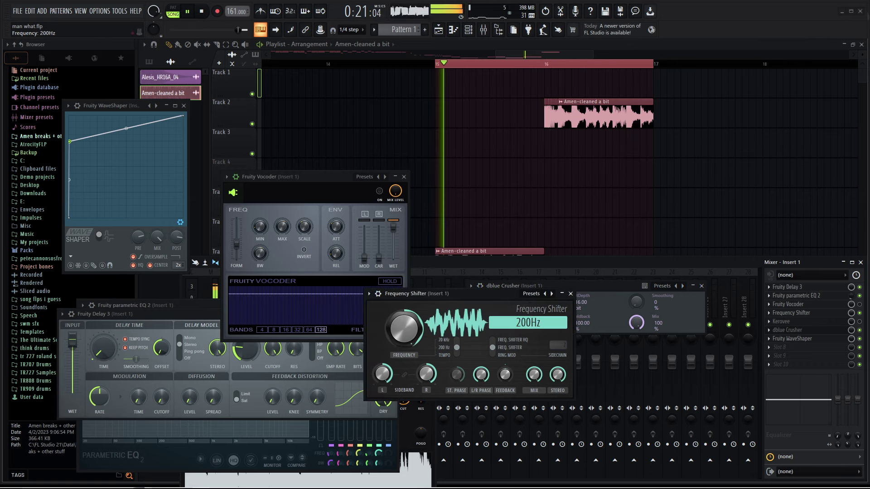
pyautogui.rightClick(410, 331)
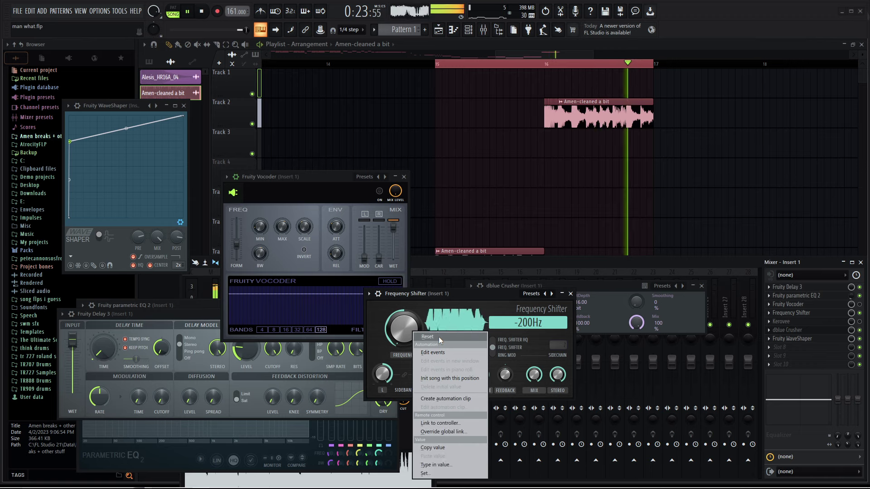
pyautogui.click(428, 336)
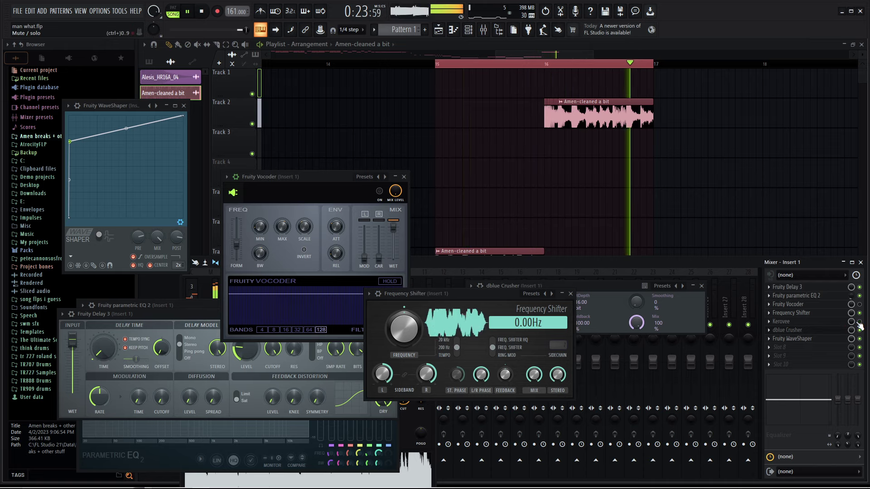
# Move Fruity parametric EQ 2 to the first effect slot of Insert 1 and enable Fruity Vocoder.
pyautogui.moveTo(826, 301); pyautogui.dragTo(826, 334)
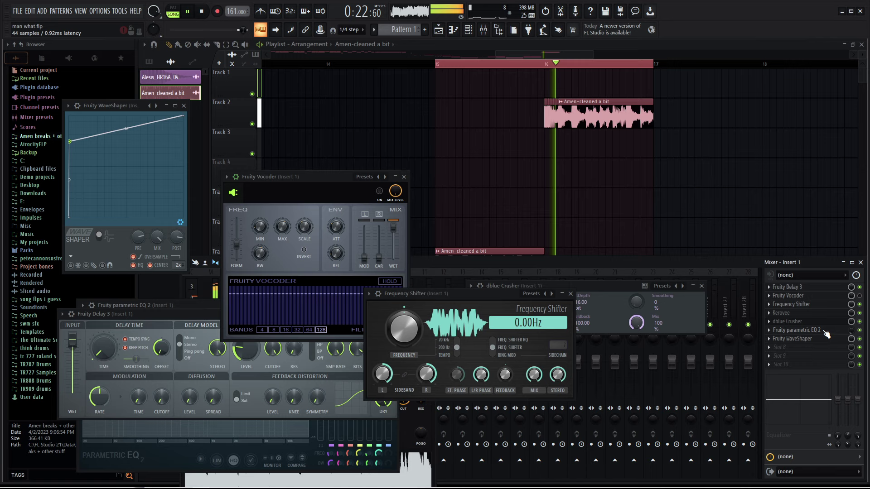
pyautogui.scroll(5, 824, 332)
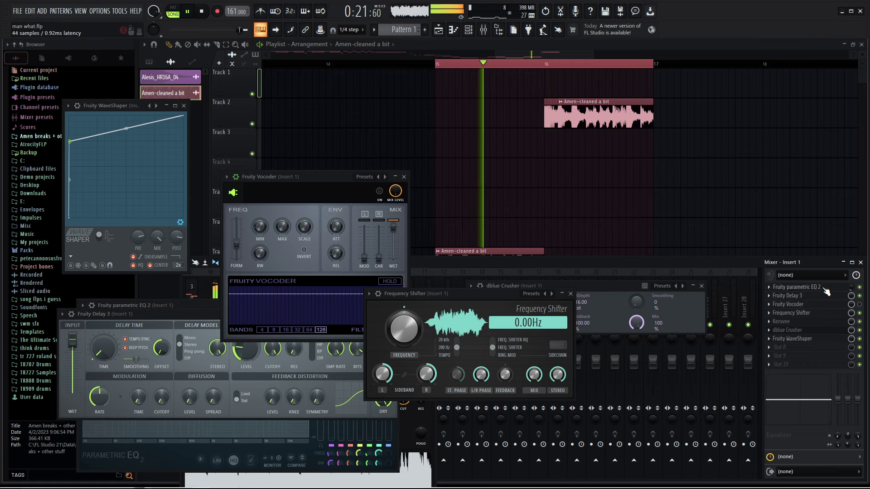
pyautogui.click(859, 304)
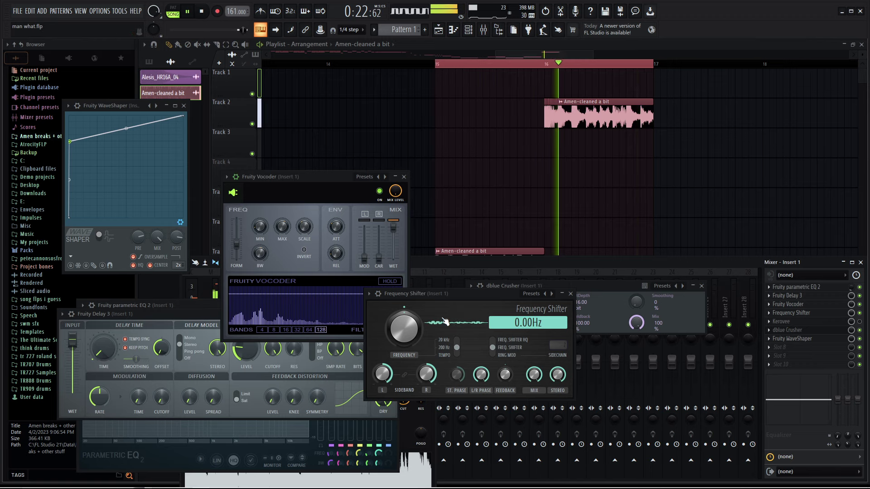
# Tune the Fruity Vocoder's carrier level and frequency settings, draw a curve over its band levels and select filter 2.
pyautogui.moveTo(379, 258); pyautogui.dragTo(379, 252)
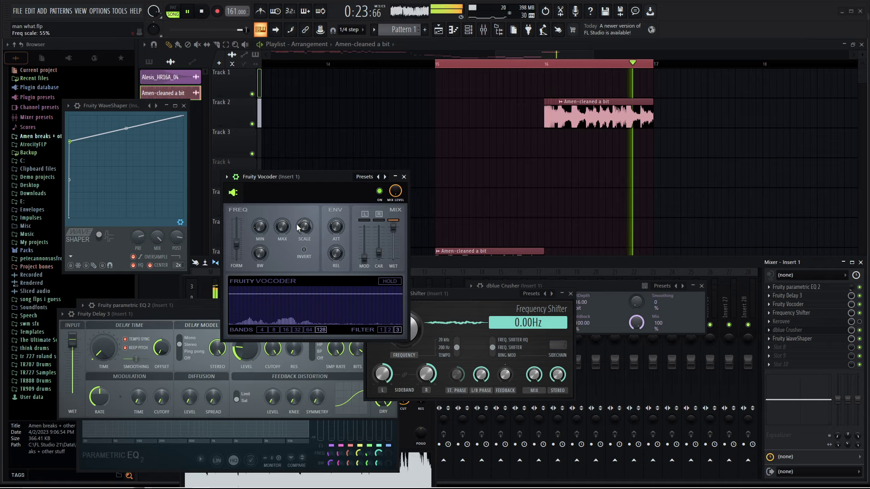
pyautogui.moveTo(261, 231); pyautogui.dragTo(262, 224)
pyautogui.moveTo(370, 311); pyautogui.dragTo(362, 292)
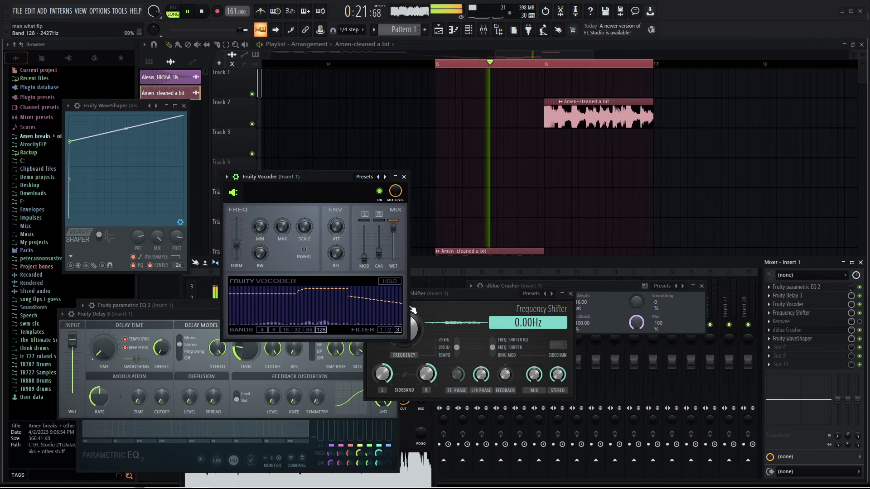
pyautogui.click(390, 331)
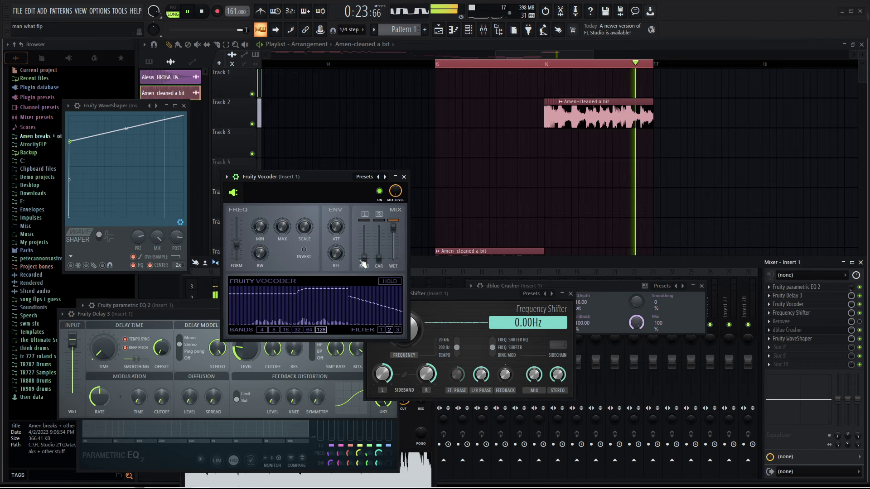
pyautogui.moveTo(282, 227); pyautogui.dragTo(282, 224)
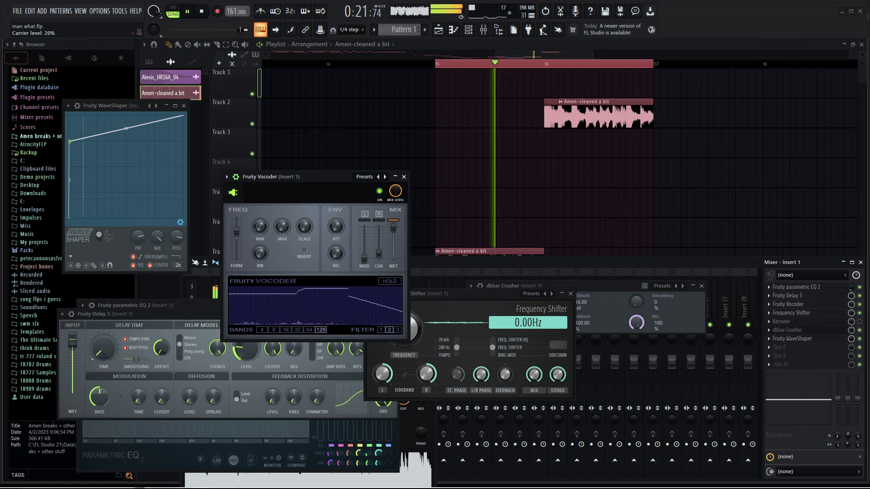
# Try a higher sample reduction in dblue Crusher and reset it to 0 samples.
pyautogui.click(498, 303)
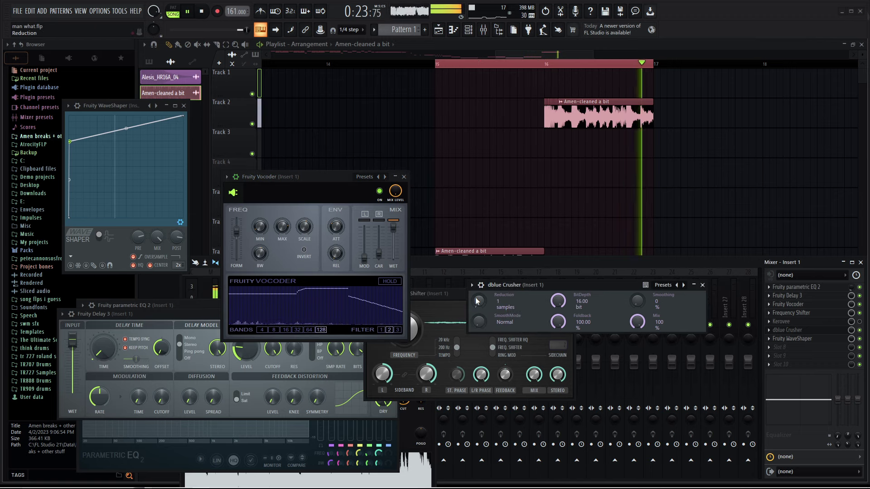
pyautogui.rightClick(478, 302)
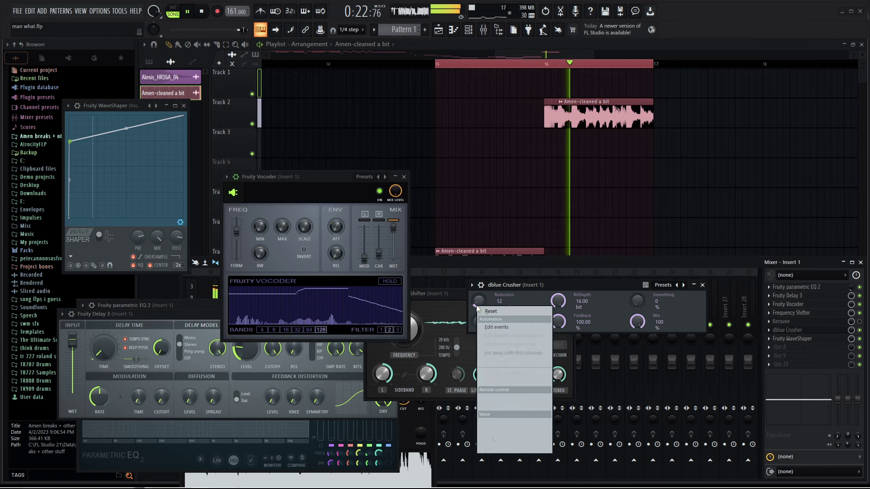
pyautogui.click(506, 309)
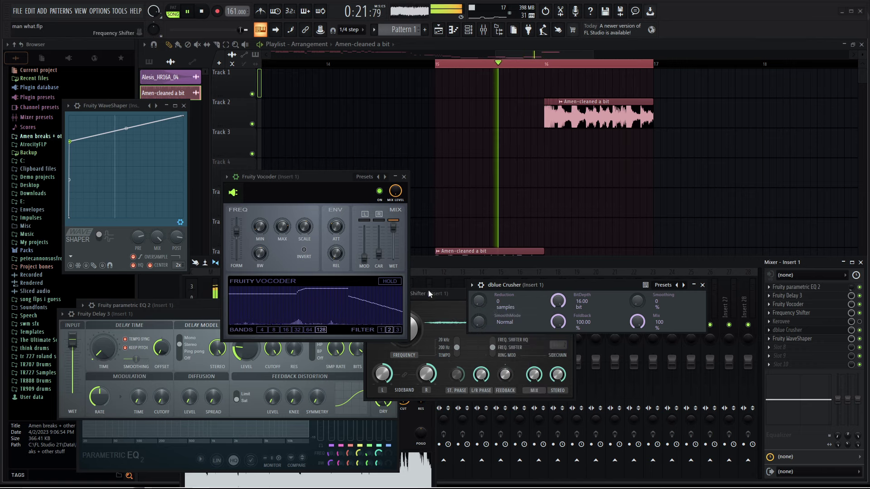
# Clear the Vocoder window and mixer from the playlist, and add an Amen-cleaned a bit clip on Track 8 slightly after bar 15.
pyautogui.scroll(3, 479, 66)
pyautogui.scroll(-4, 431, 172)
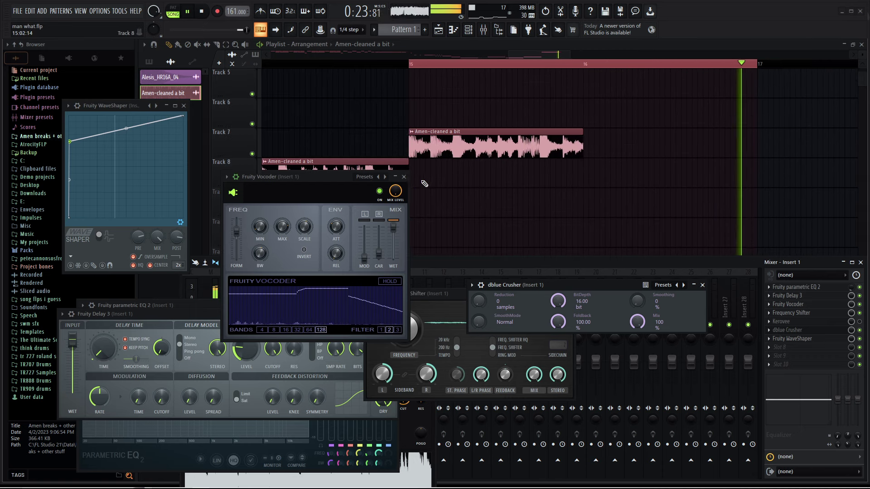
pyautogui.moveTo(332, 180); pyautogui.dragTo(268, 228)
pyautogui.scroll(3, 524, 196)
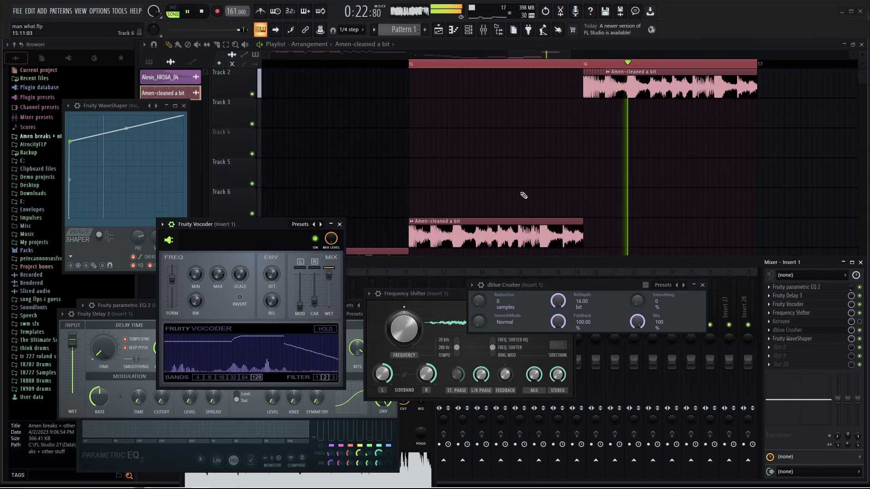
pyautogui.press('F9')
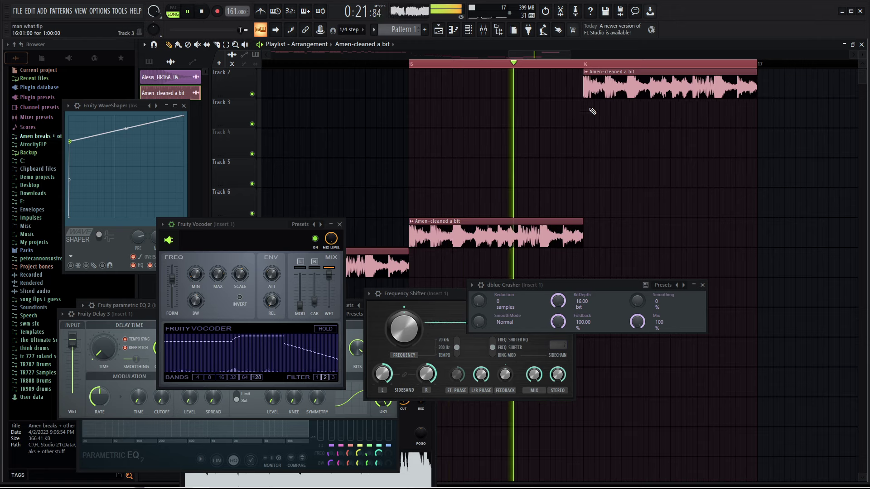
pyautogui.scroll(-1, 415, 231)
pyautogui.click(413, 231)
pyautogui.scroll(1, 559, 99)
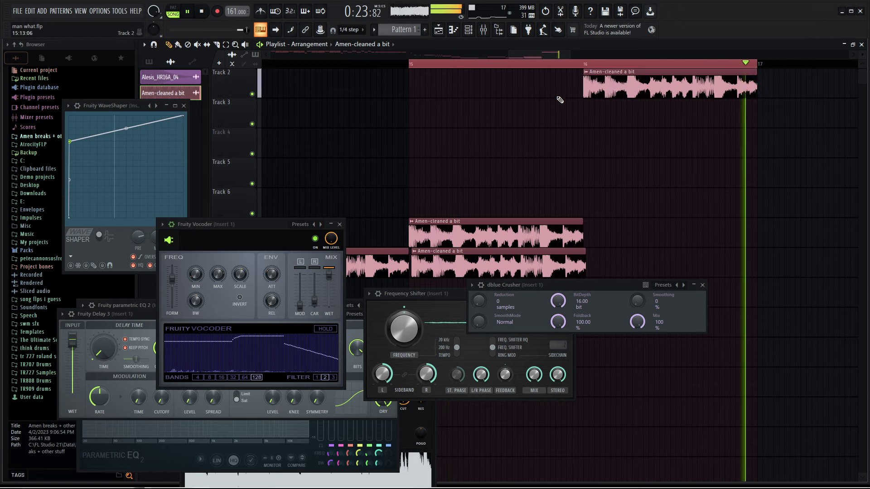
# Layer two more Amen-cleaned a bit clips on Tracks 3 and 4, each starting slightly after bar 16.
pyautogui.scroll(3, 616, 66)
pyautogui.scroll(3, 607, 66)
pyautogui.click(491, 123)
pyautogui.click(528, 147)
pyautogui.scroll(-5, 553, 82)
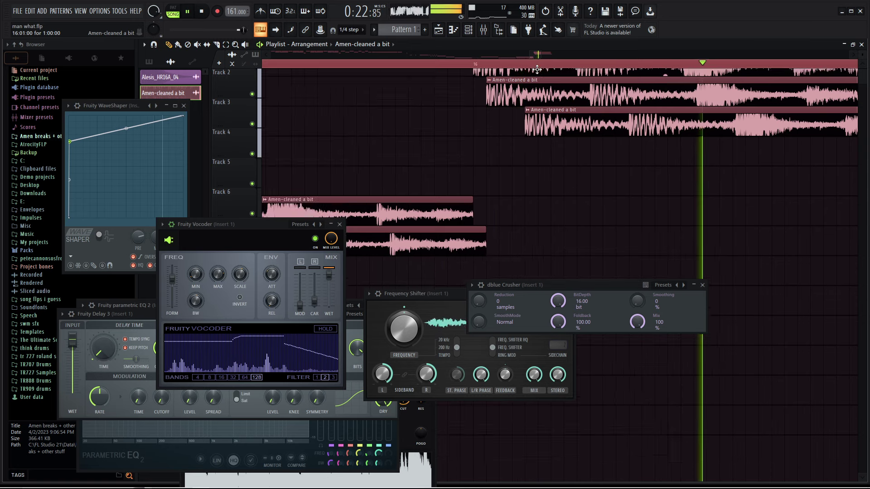
pyautogui.scroll(-3, 537, 67)
pyautogui.scroll(-3, 589, 104)
pyautogui.scroll(5, 548, 181)
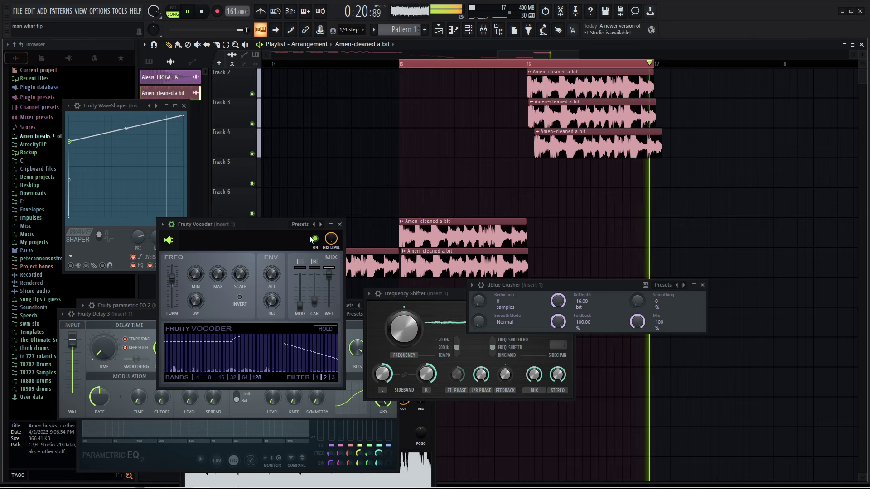
# Bypass the Vocoder and try a 27.5 Hz frequency shift and a raised dblue Crusher sample reduction.
pyautogui.click(416, 322)
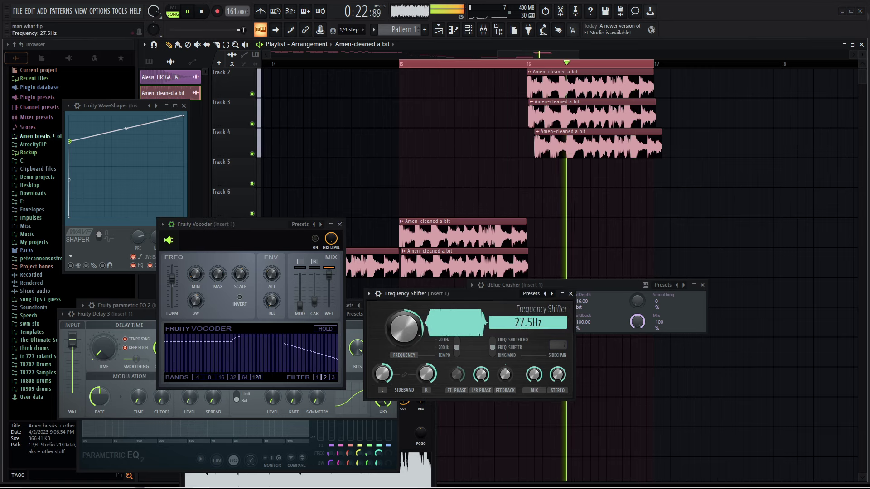
pyautogui.click(521, 285)
pyautogui.moveTo(478, 303); pyautogui.dragTo(478, 283)
# Delete the Amen-cleaned a bit clip from Track 4 and show the mixer again.
pyautogui.scroll(-2, 557, 145)
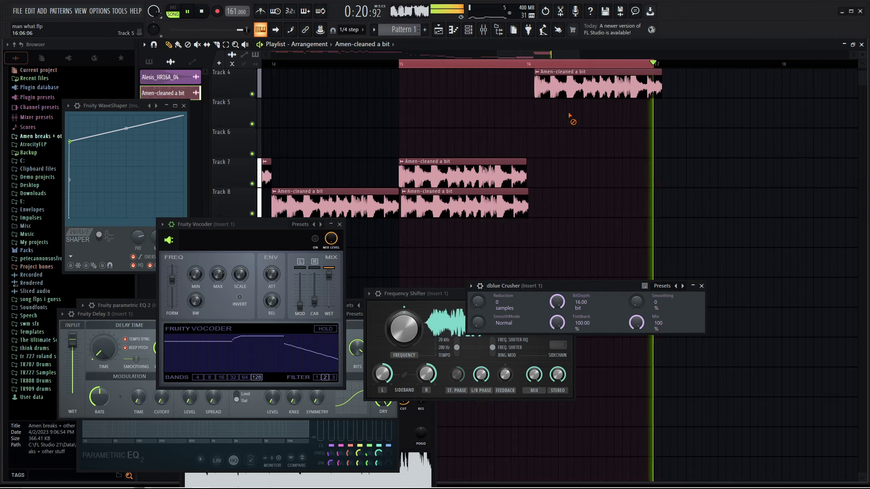
pyautogui.press('F9')
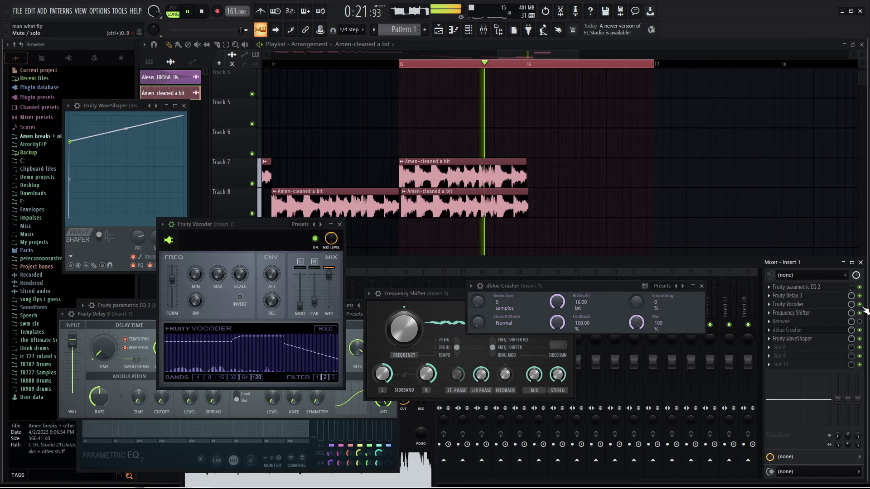
# Switch the Fruity Vocoder off and back on for comparison, and set its carrier level to 8%.
pyautogui.click(859, 304)
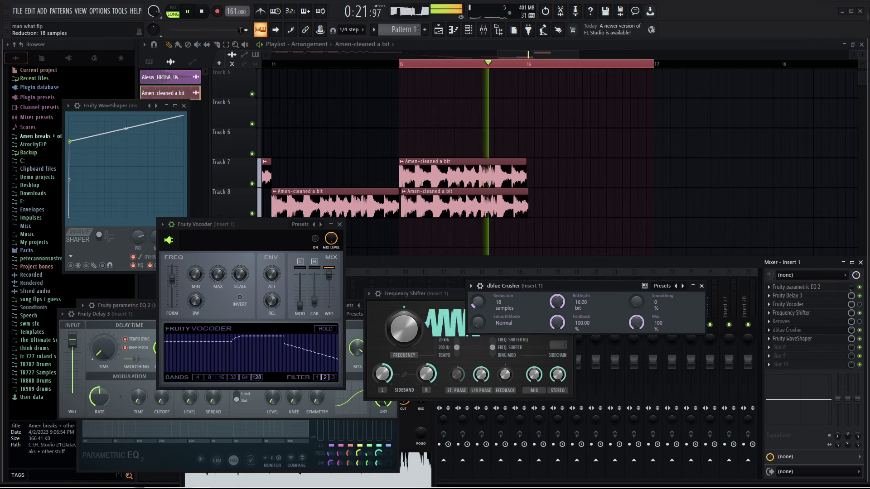
pyautogui.click(315, 238)
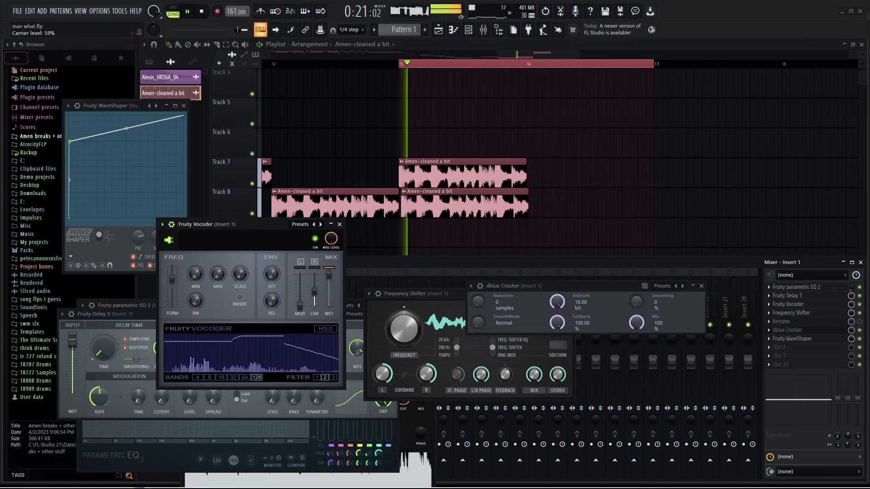
pyautogui.moveTo(314, 302); pyautogui.dragTo(315, 285)
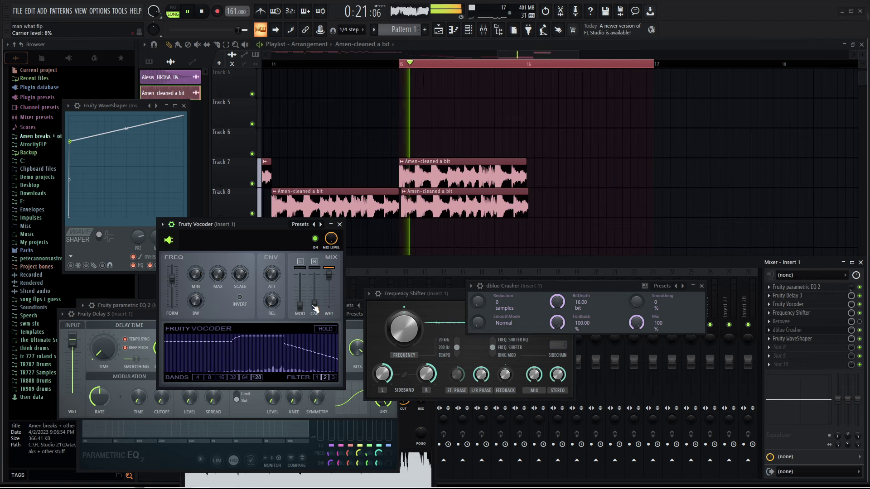
# Try a 200 Hz frequency shift, return it to 0 Hz, and set the Vocoder's range from 164 Hz to 6531 Hz.
pyautogui.click(401, 329)
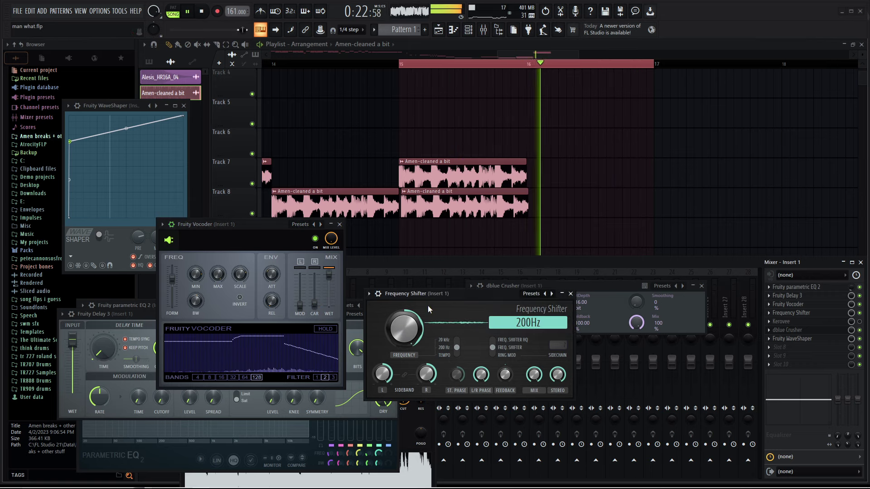
pyautogui.click(534, 288)
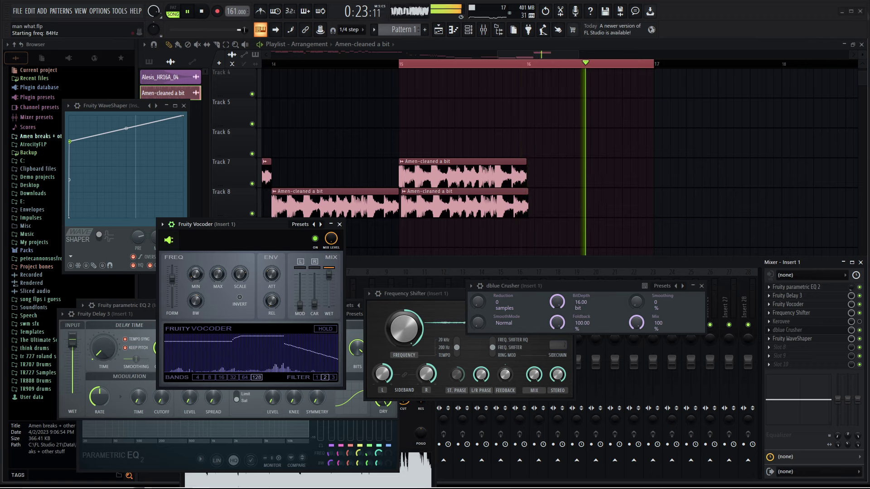
pyautogui.moveTo(196, 274); pyautogui.dragTo(196, 271)
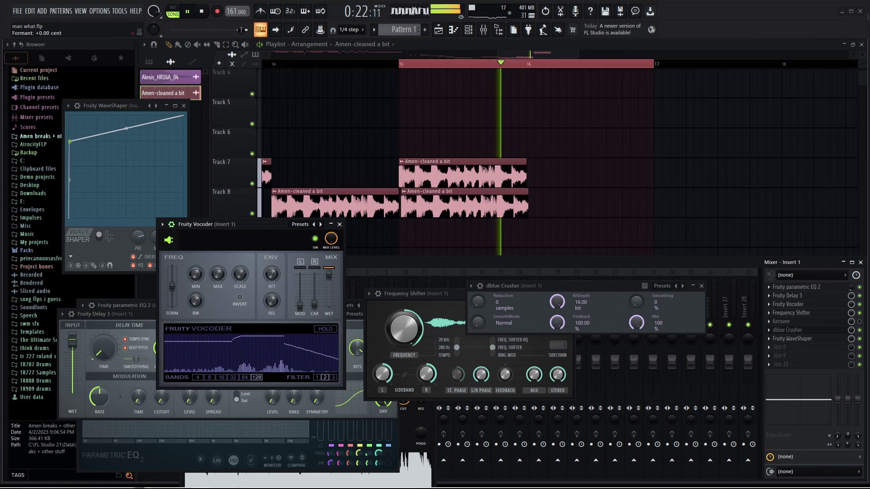
pyautogui.click(460, 324)
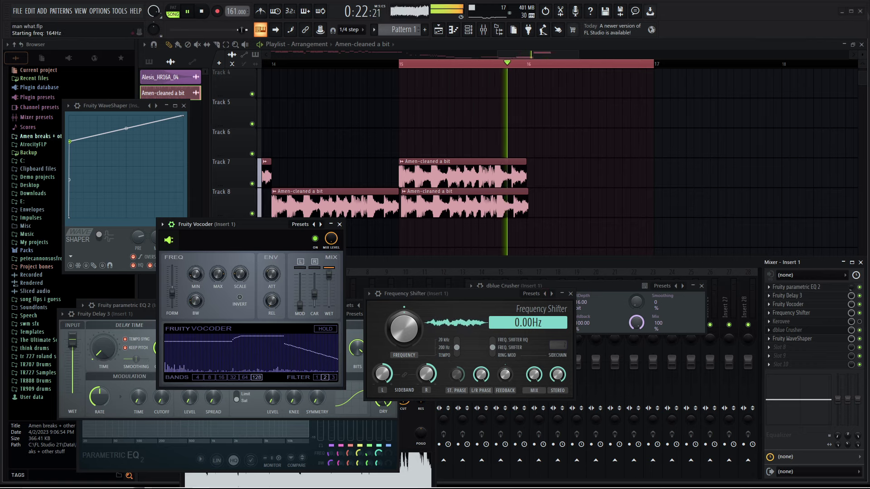
pyautogui.click(517, 289)
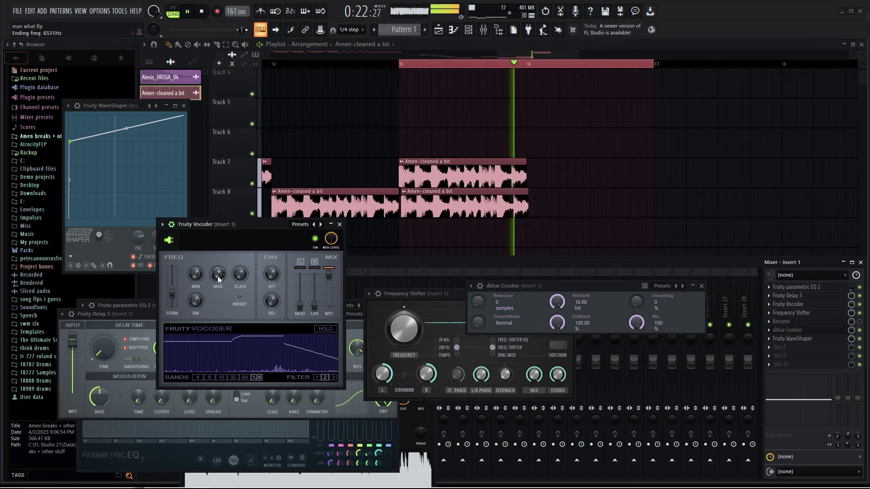
# Bypass the Fruity Vocoder and set dblue Crusher's sample reduction to 3 samples.
pyautogui.click(316, 240)
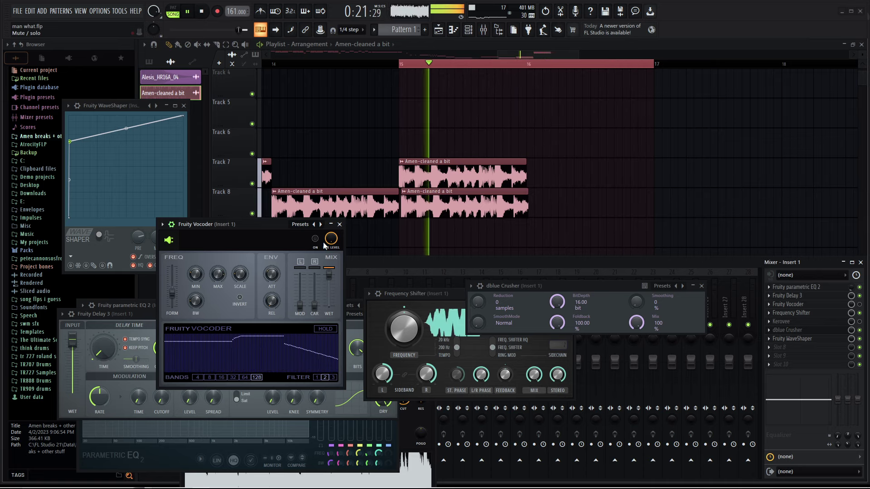
pyautogui.moveTo(483, 299); pyautogui.dragTo(478, 322)
# In the Amen-cleaned a bit clip's channel settings, raise the boost and filter resonance to maximum and set the filter cutoff to 52%.
pyautogui.doubleClick(490, 207)
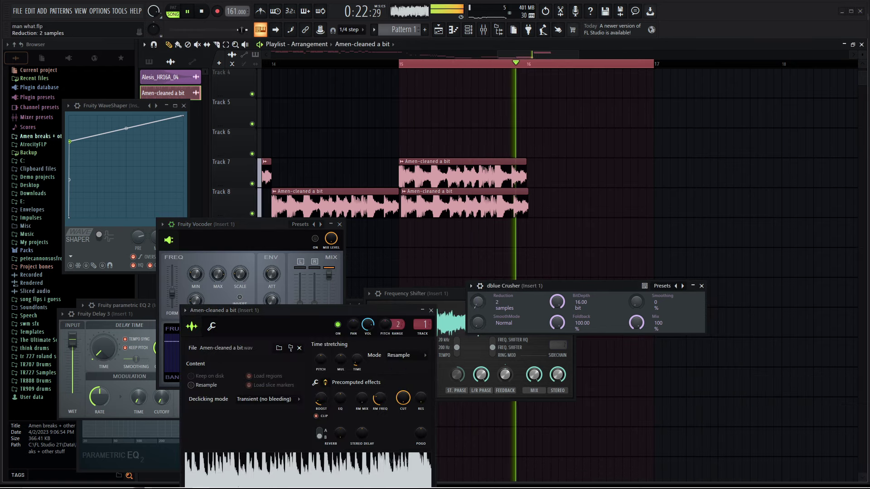
pyautogui.moveTo(320, 310); pyautogui.dragTo(341, 204)
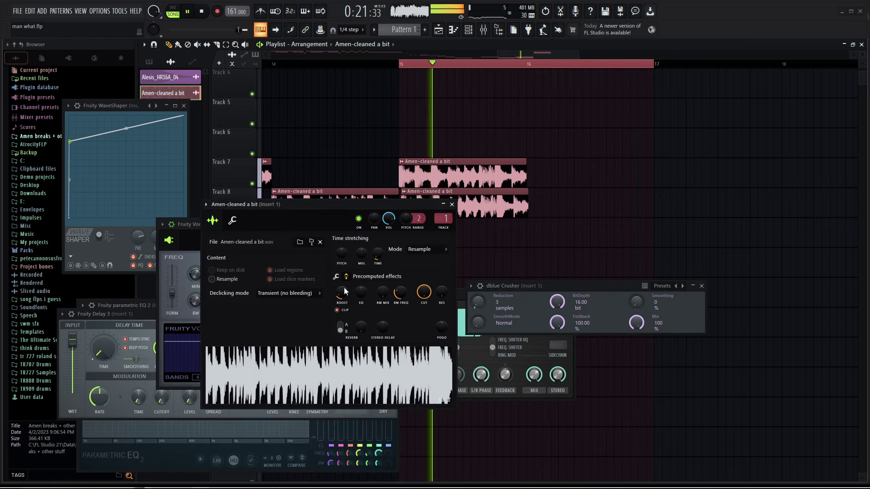
pyautogui.moveTo(344, 287); pyautogui.dragTo(344, 256)
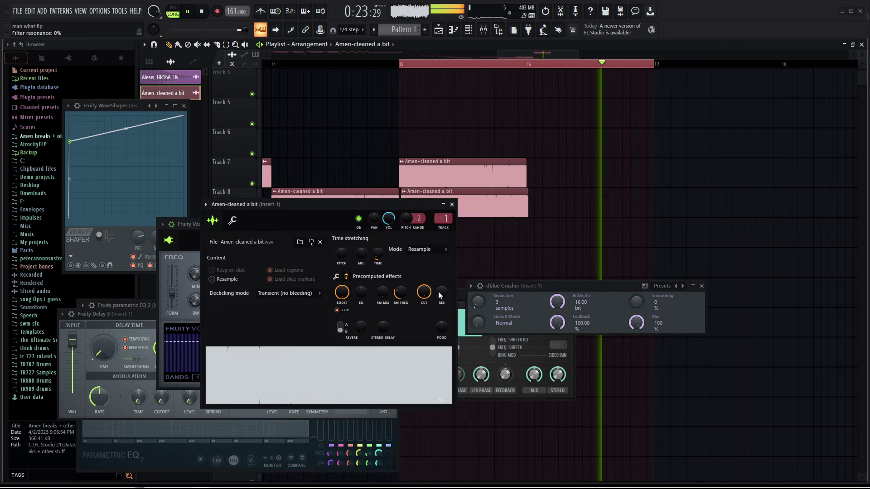
pyautogui.moveTo(438, 292); pyautogui.dragTo(438, 256)
pyautogui.moveTo(422, 287); pyautogui.dragTo(420, 292)
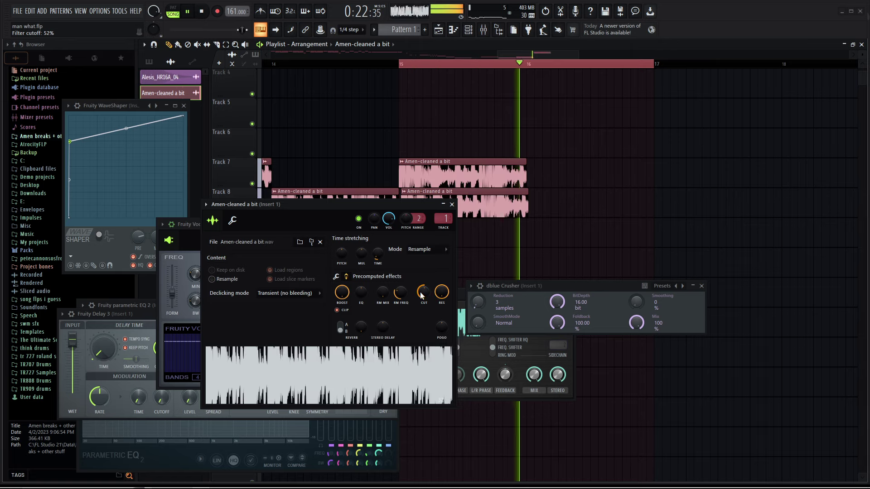
# Try the clip's pogo effect at -100%, clear it along with the filter resonance, and try a 100% ring modulation mix.
pyautogui.moveTo(441, 327); pyautogui.dragTo(442, 332)
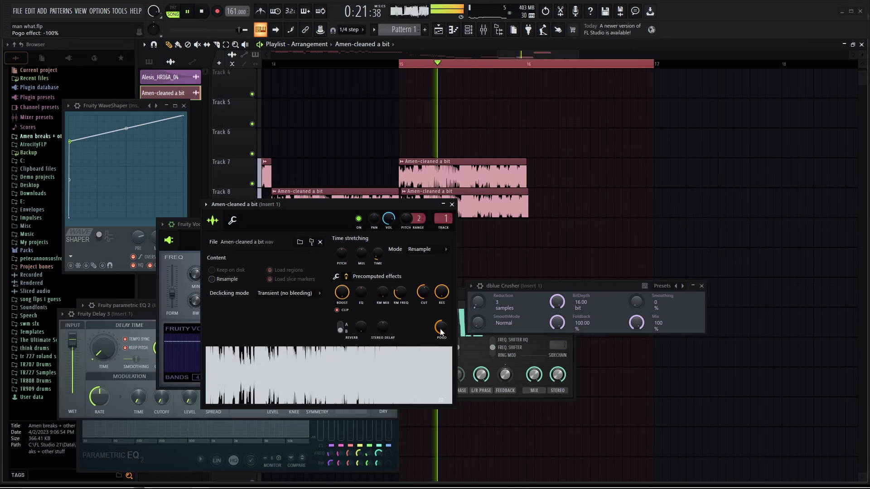
pyautogui.click(460, 334)
pyautogui.moveTo(440, 291); pyautogui.dragTo(383, 276)
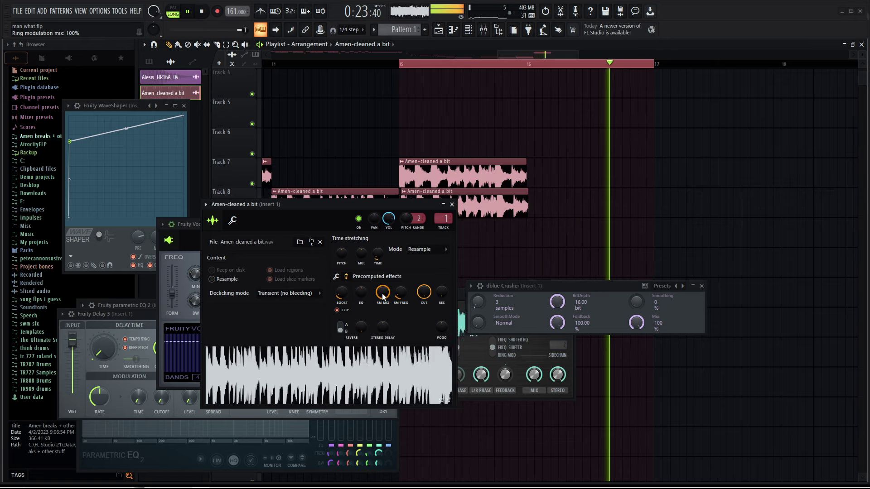
# Try the clip's reverb at 100% while toggling Fix legacy precomputed length, and reset the reverb amount.
pyautogui.moveTo(357, 328); pyautogui.dragTo(356, 312)
pyautogui.rightClick(358, 329)
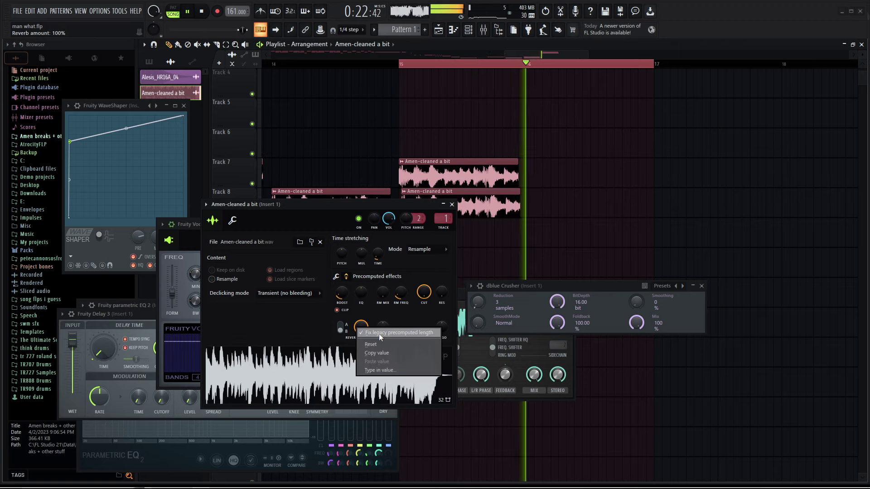
pyautogui.click(376, 330)
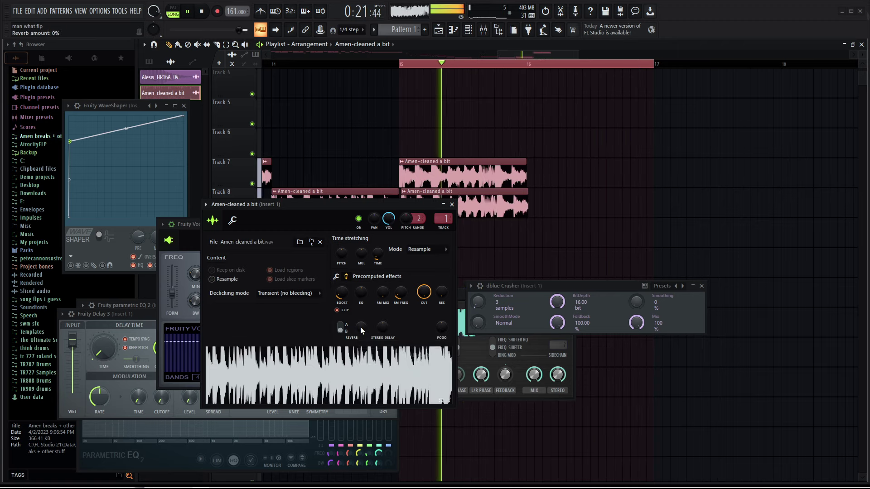
pyautogui.rightClick(360, 327)
pyautogui.click(376, 333)
pyautogui.rightClick(360, 329)
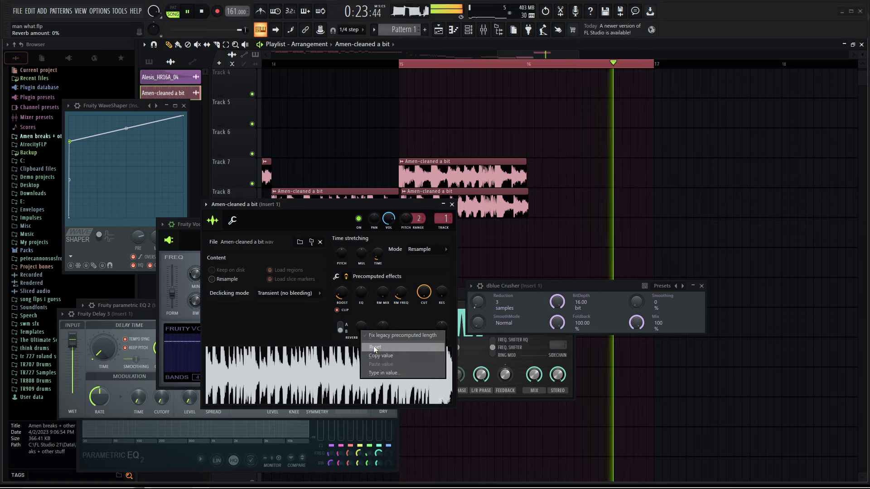
pyautogui.click(373, 346)
# Raise the reverb to 100% again, compare the legacy precomputed length option on and off, and reset the reverb to 0%.
pyautogui.moveTo(359, 330); pyautogui.dragTo(359, 312)
pyautogui.rightClick(358, 331)
pyautogui.click(369, 336)
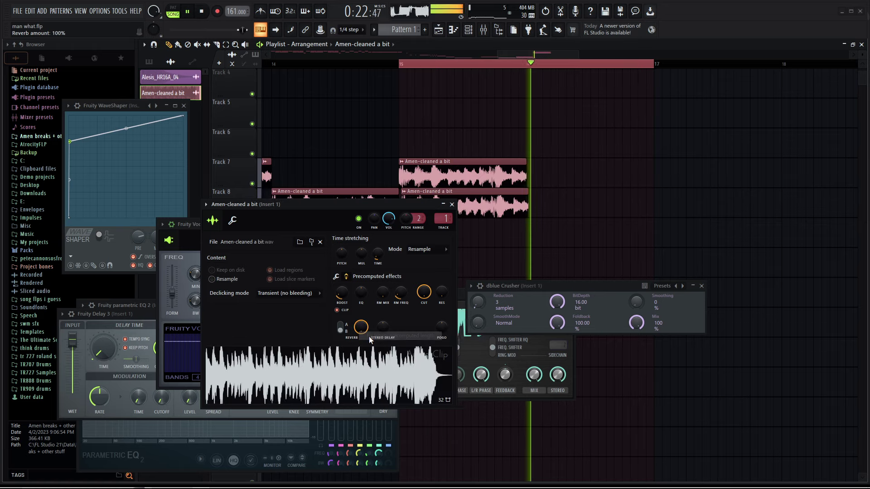
pyautogui.rightClick(358, 326)
pyautogui.click(365, 329)
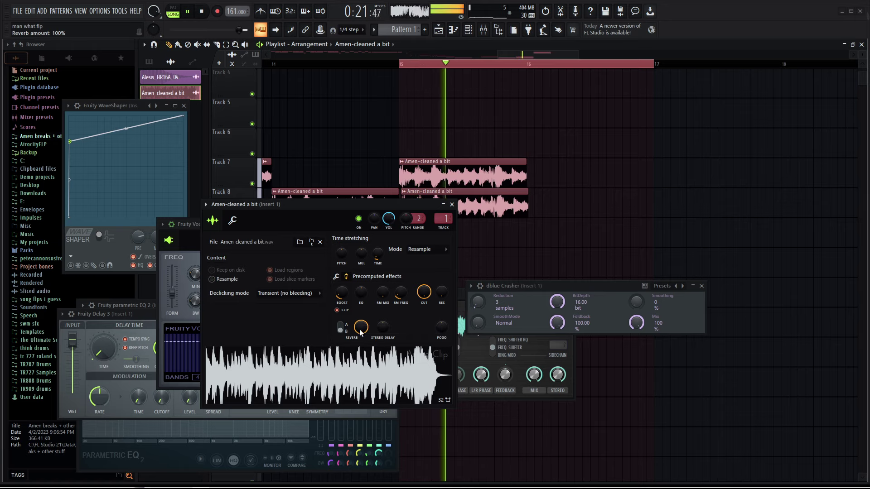
pyautogui.rightClick(362, 330)
pyautogui.click(376, 348)
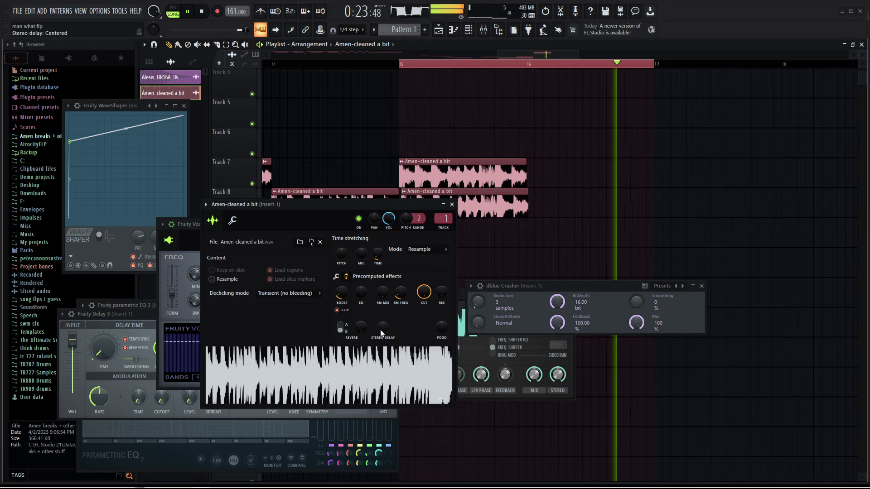
# Try the clip's stereo delay and a 100% ring modulation mix, and reset both effects.
pyautogui.moveTo(380, 330); pyautogui.dragTo(380, 332)
pyautogui.rightClick(380, 331)
pyautogui.click(395, 337)
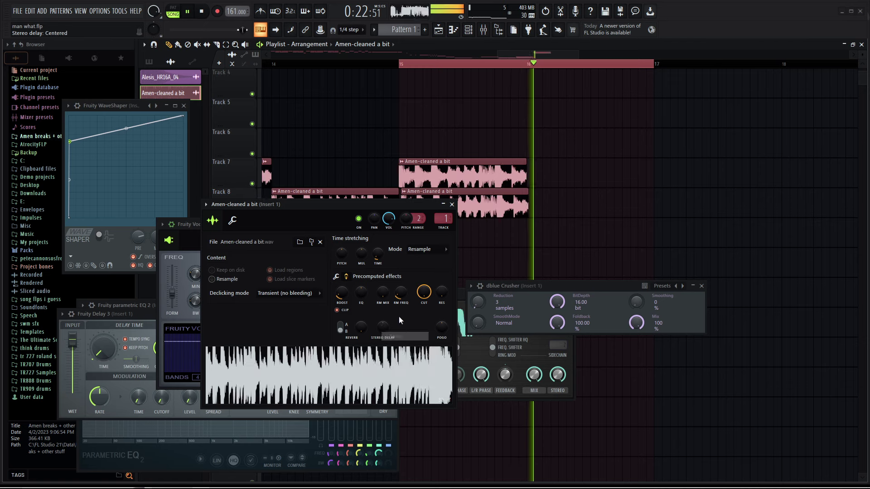
pyautogui.moveTo(383, 293); pyautogui.dragTo(383, 245)
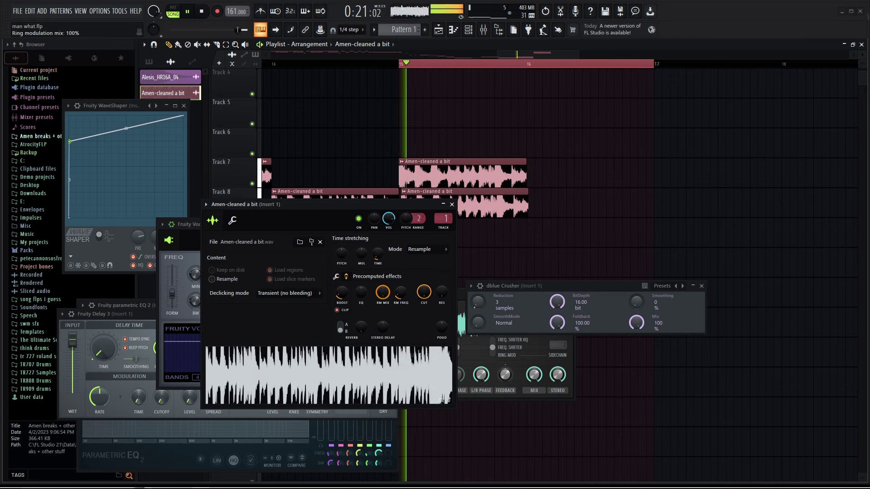
pyautogui.rightClick(383, 297)
pyautogui.click(397, 301)
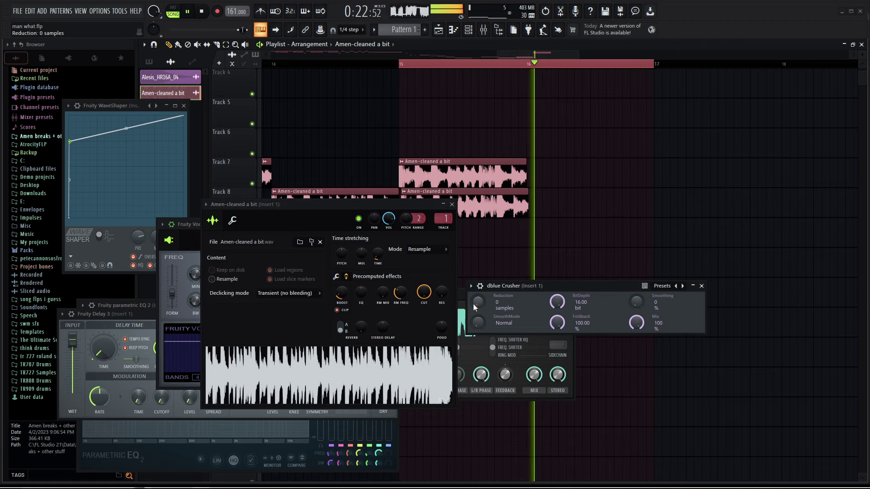
# Move the dblue Crusher window aside, and try the Frequency Shifter at 200 Hz and at about -3.73 Hz.
pyautogui.moveTo(512, 286); pyautogui.dragTo(551, 285)
pyautogui.click(475, 316)
pyautogui.moveTo(404, 329); pyautogui.dragTo(400, 281)
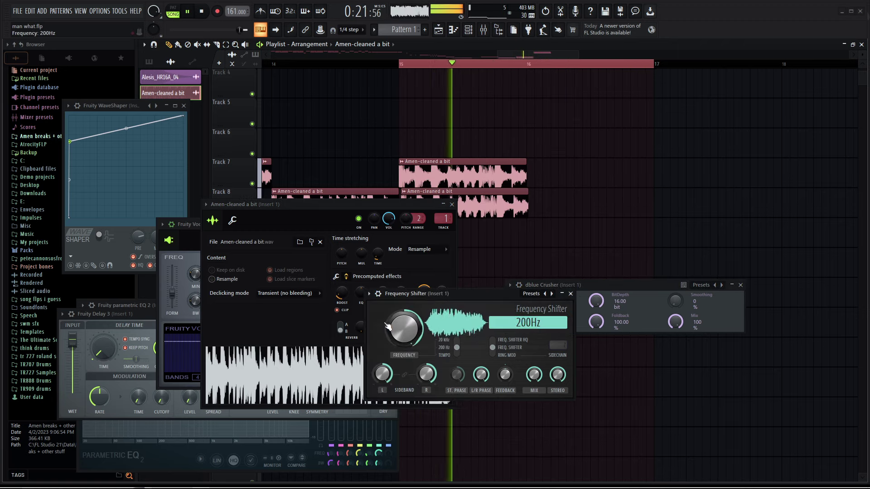
pyautogui.rightClick(409, 325)
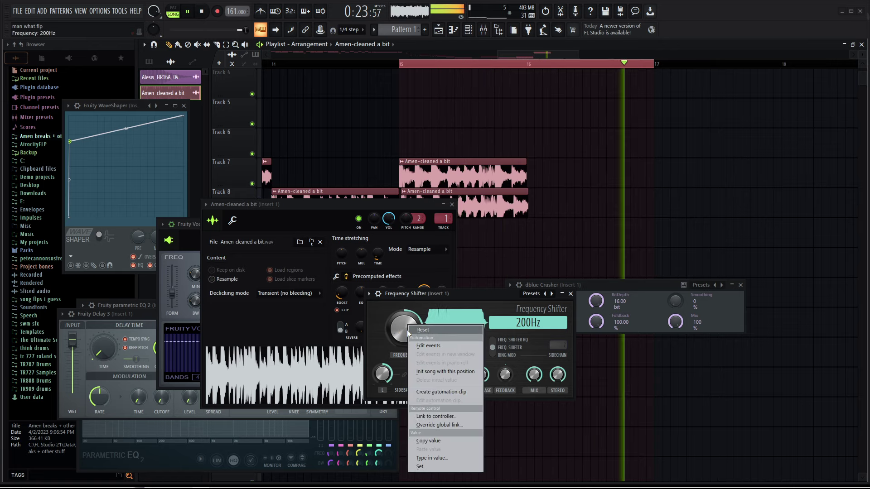
pyautogui.click(411, 330)
pyautogui.moveTo(410, 329); pyautogui.dragTo(410, 348)
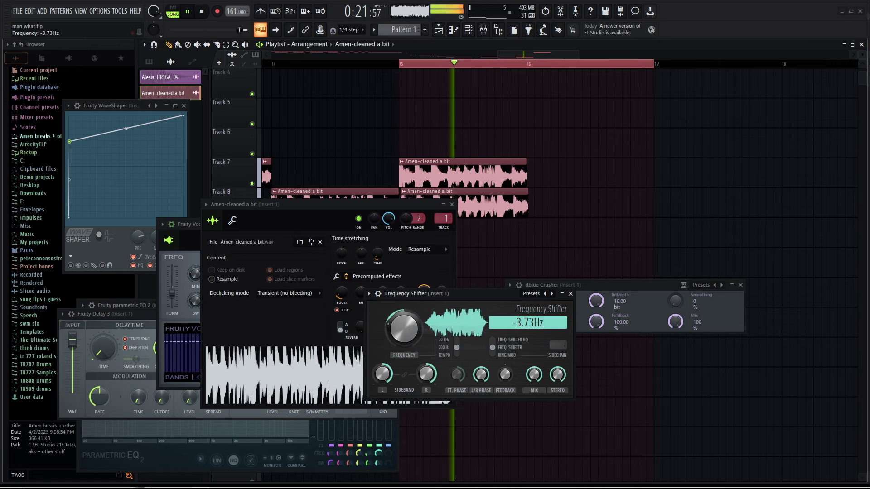
# Try the Fruity Vocoder with its carrier level at 0%, bypass it, and bring the dblue Crusher forward.
pyautogui.click(195, 223)
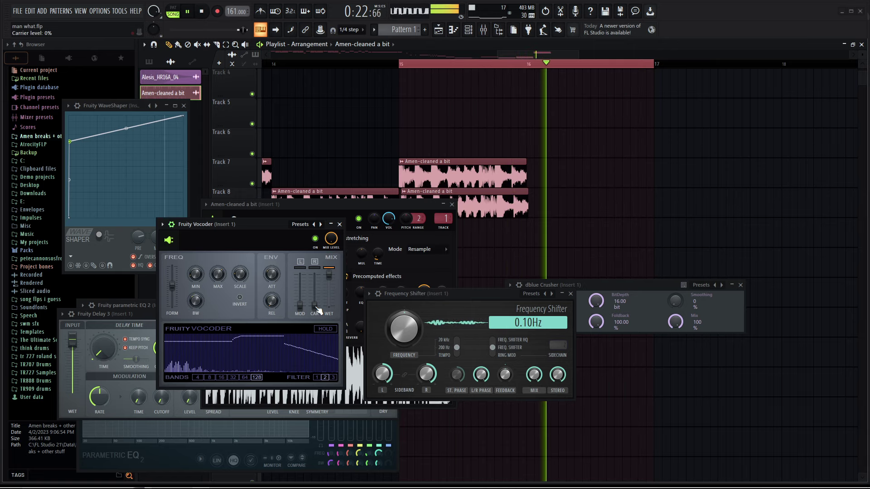
pyautogui.click(314, 238)
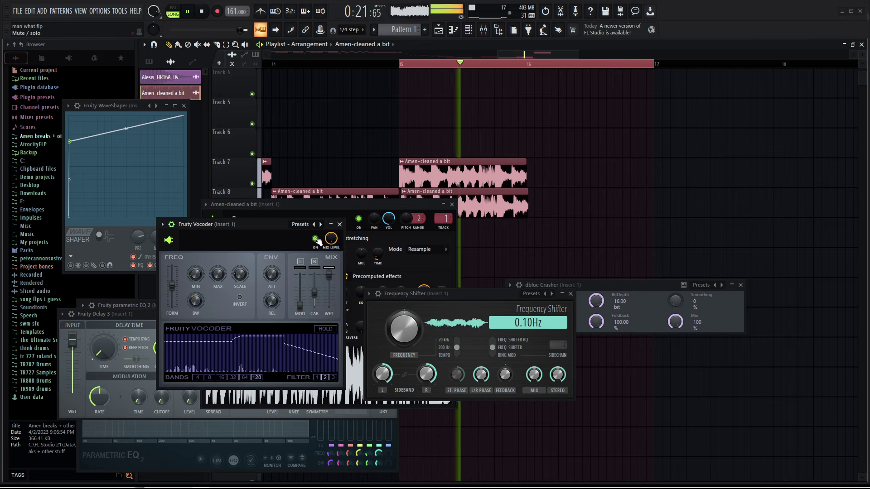
pyautogui.click(583, 285)
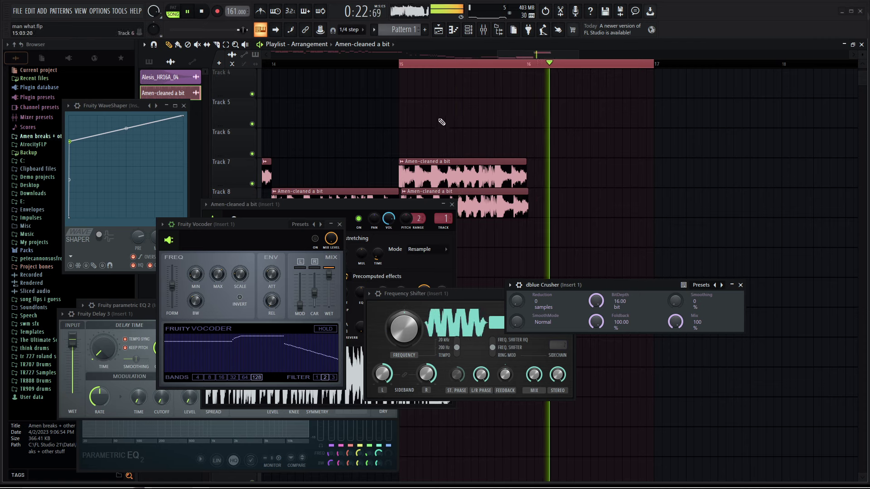
# Open Kerovee on mixer Insert 1, set Tone1's formant shift to 3, and toggle the F# note off and on.
pyautogui.press('F9')
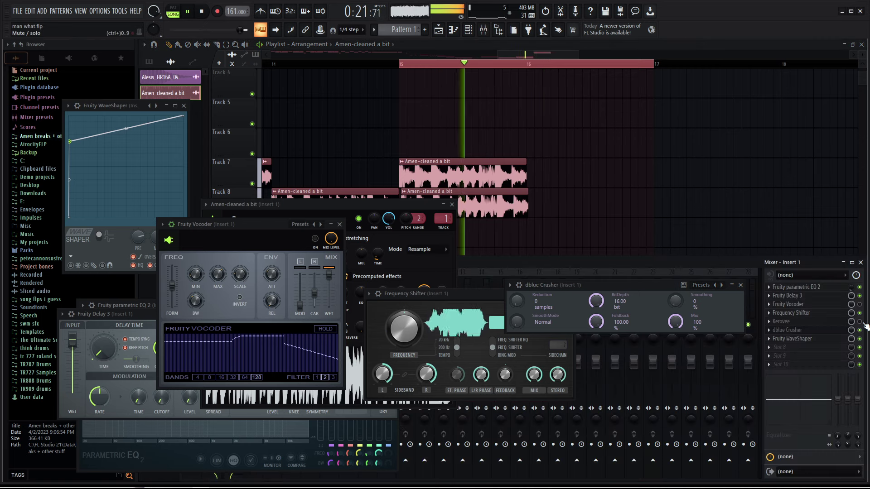
pyautogui.click(816, 322)
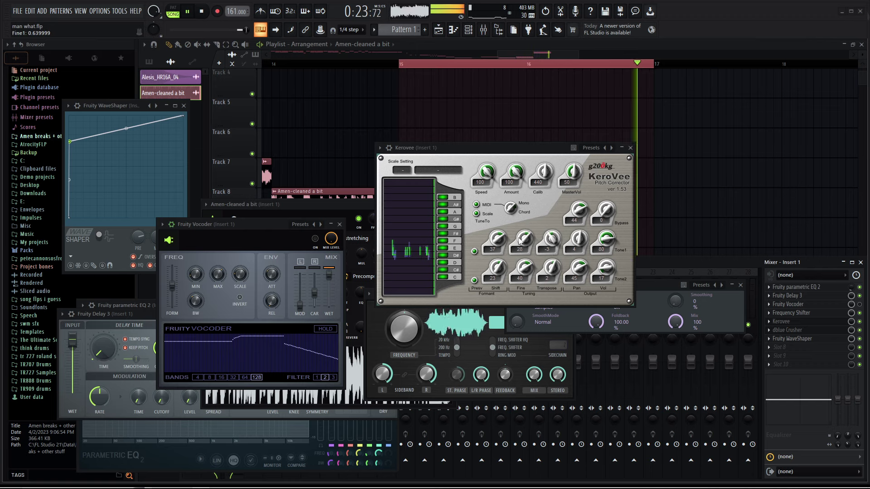
pyautogui.moveTo(498, 264); pyautogui.dragTo(498, 276)
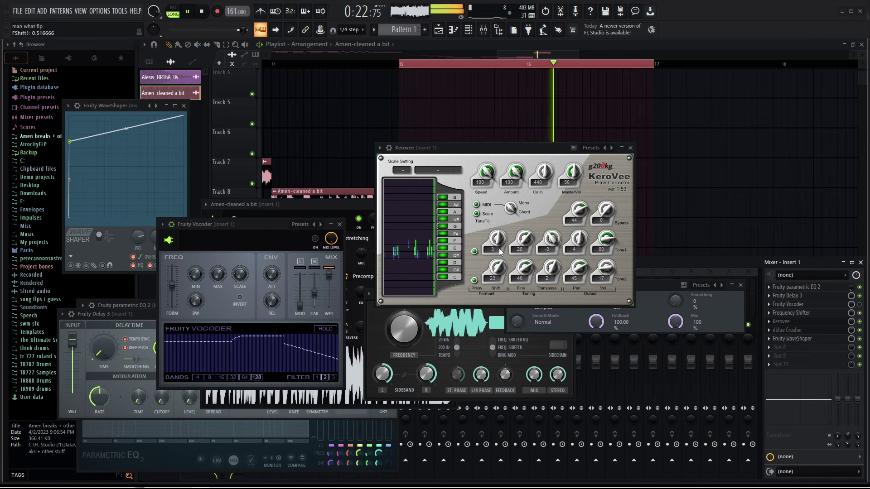
pyautogui.click(443, 234)
pyautogui.click(443, 234)
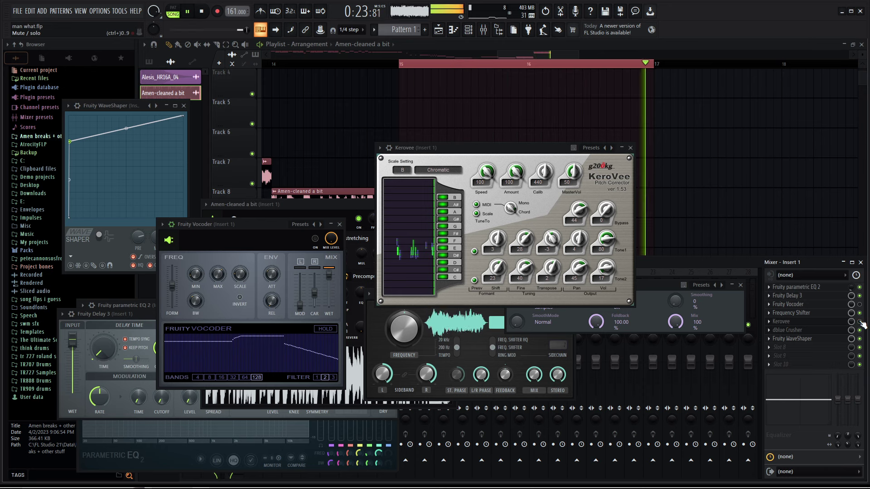
pyautogui.click(779, 322)
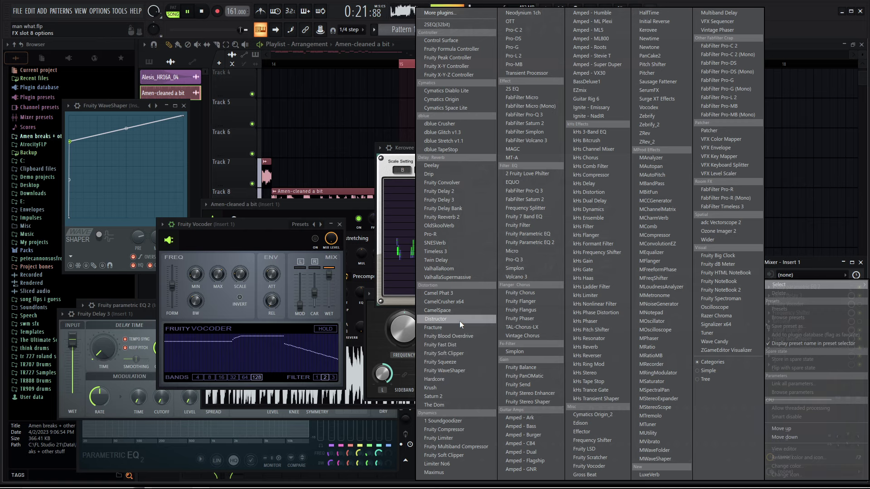
pyautogui.click(784, 178)
# Lower the project tempo to 158 BPM and set dblue Crusher's sample reduction to 11 samples.
pyautogui.moveTo(233, 11)
pyautogui.mouseDown()
pyautogui.moveTo(233, 54)
pyautogui.moveTo(232, 14)
pyautogui.mouseUp()
pyautogui.click(653, 283)
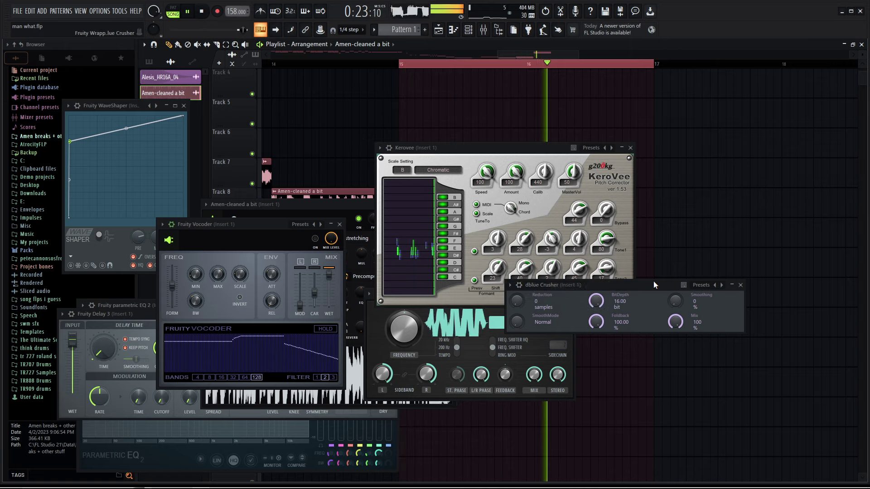
pyautogui.moveTo(519, 297); pyautogui.dragTo(519, 292)
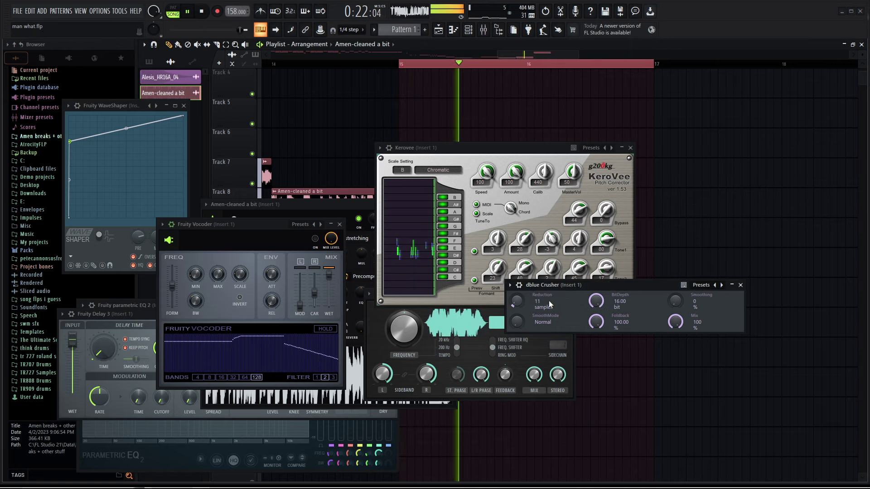
# Lower Insert 1's high-shelf EQ frequency to 1233 Hz and set dblue Crusher's reduction to 1 sample.
pyautogui.click(483, 30)
pyautogui.click(483, 31)
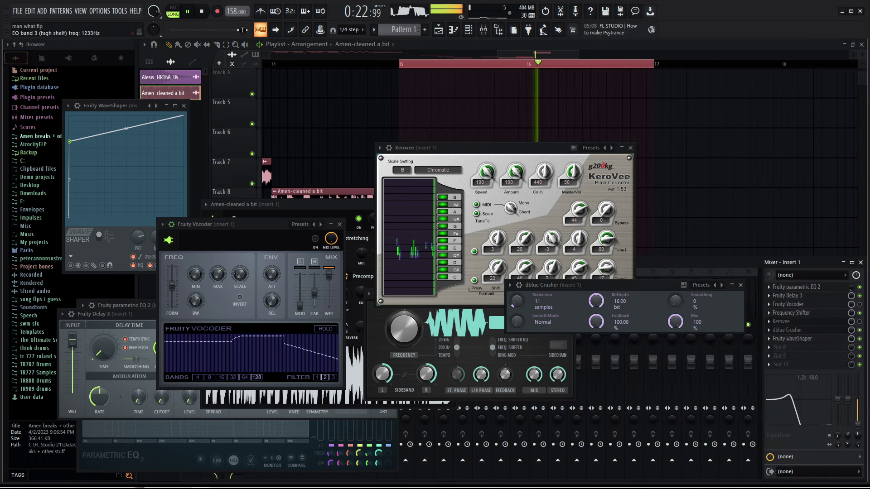
pyautogui.moveTo(517, 301); pyautogui.dragTo(517, 317)
# Try maximum filter resonance with a lowered cutoff on the Amen clip, clear it, and raise Insert 1's high-shelf EQ frequency to 16 kHz.
pyautogui.click(295, 210)
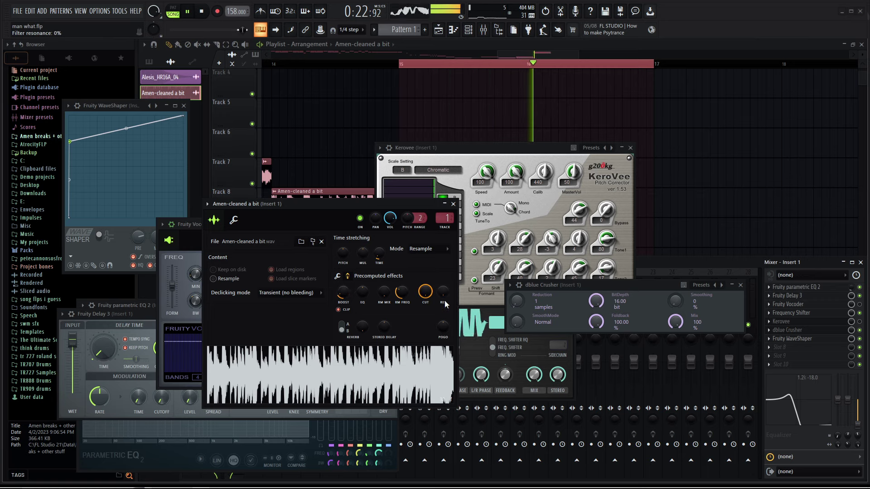
pyautogui.moveTo(443, 292); pyautogui.dragTo(424, 296)
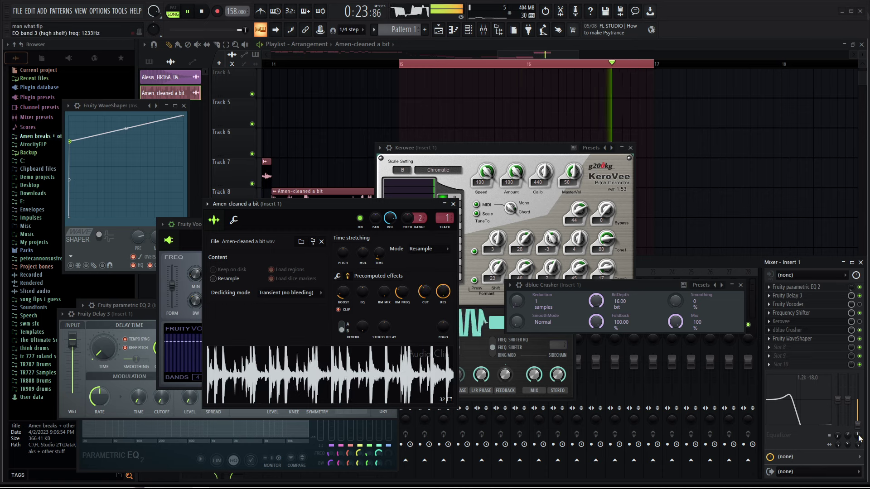
pyautogui.moveTo(857, 435); pyautogui.dragTo(857, 408)
pyautogui.moveTo(443, 291); pyautogui.dragTo(443, 313)
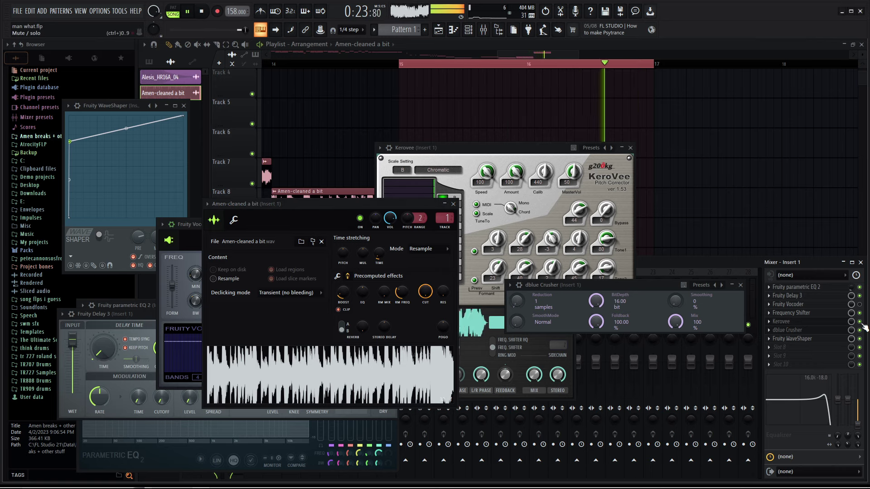
# Switch the Fruity Vocoder on and redraw its band levels as an irregular freehand curve.
pyautogui.click(193, 228)
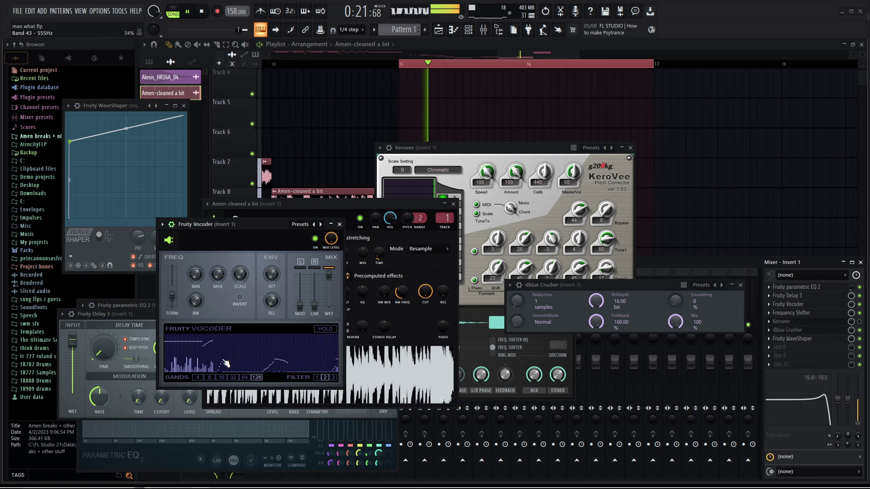
pyautogui.moveTo(325, 366); pyautogui.dragTo(283, 353)
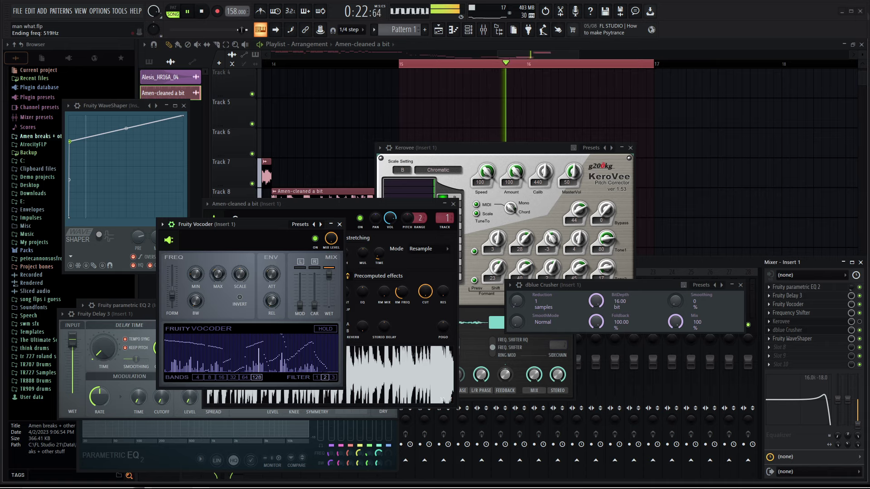
# Sweep the Fruity Vocoder's frequency range, set its ending frequency to 3136 Hz, and lower the formant slider.
pyautogui.moveTo(199, 278); pyautogui.dragTo(194, 280)
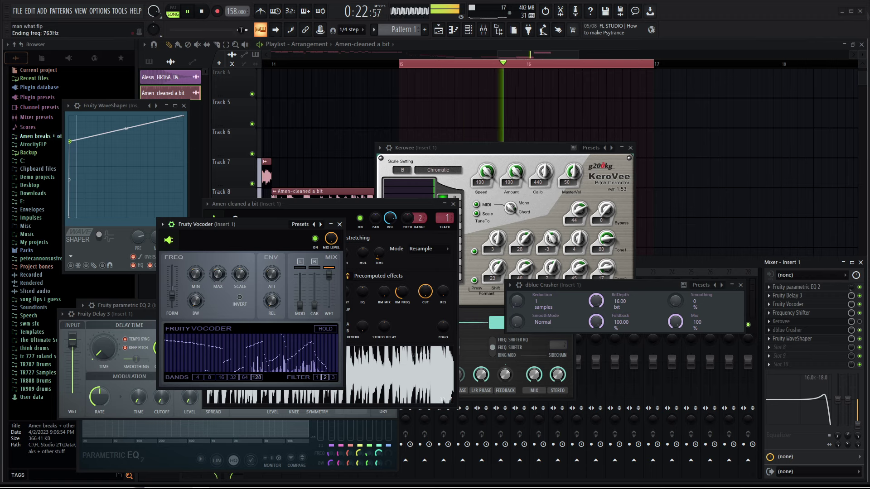
pyautogui.moveTo(224, 279); pyautogui.dragTo(224, 272)
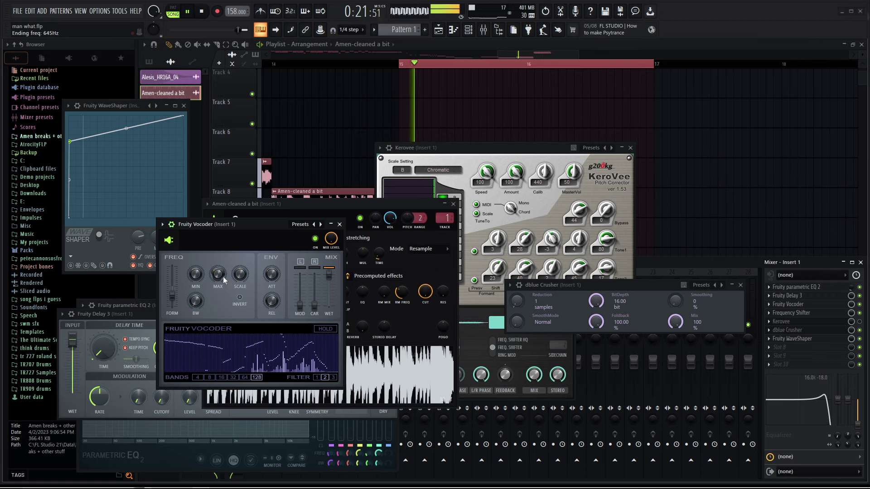
pyautogui.scroll(-2, 222, 279)
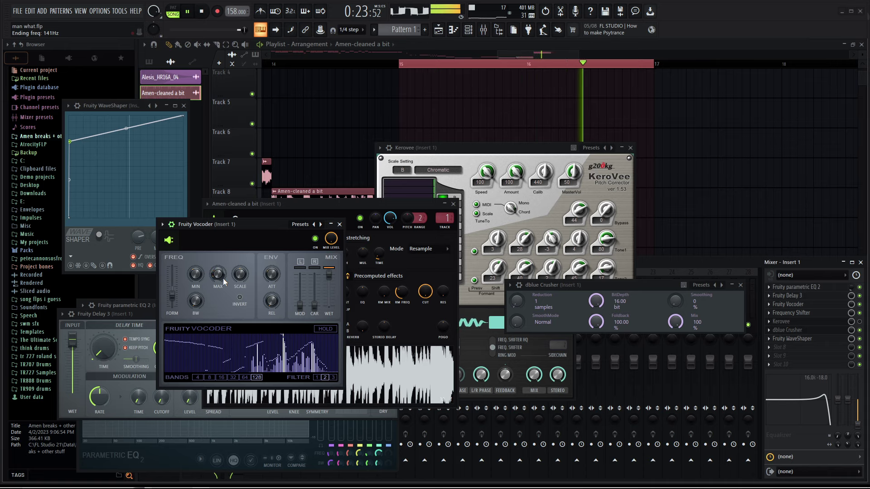
pyautogui.scroll(5, 223, 278)
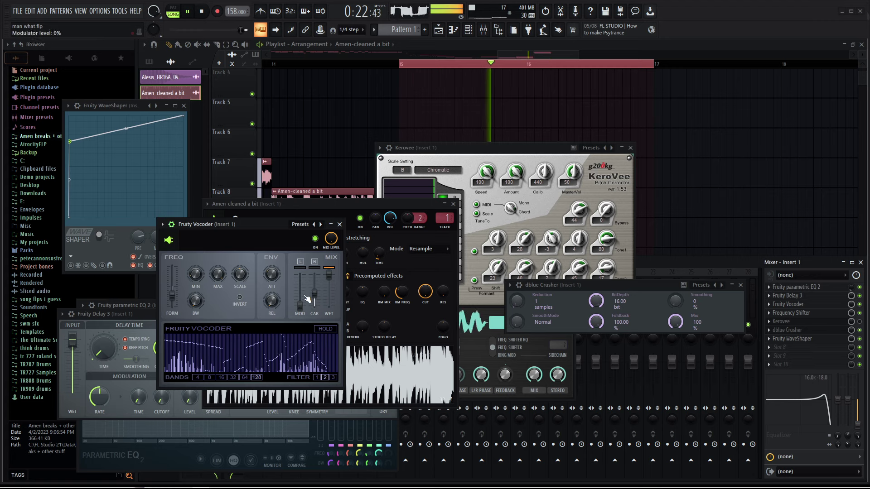
pyautogui.moveTo(173, 296); pyautogui.dragTo(174, 303)
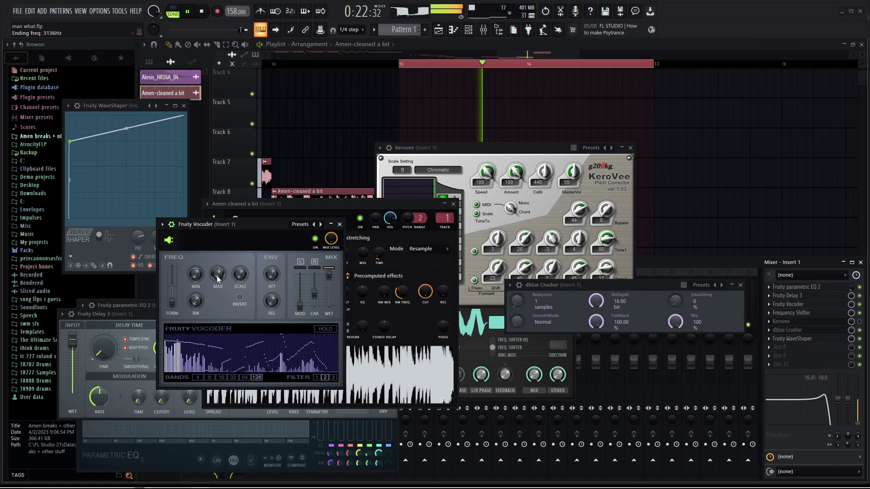
# Adjust the Fruity Vocoder's starting frequency and set its carrier level to 10%.
pyautogui.moveTo(196, 279); pyautogui.dragTo(198, 275)
pyautogui.moveTo(314, 294); pyautogui.dragTo(315, 285)
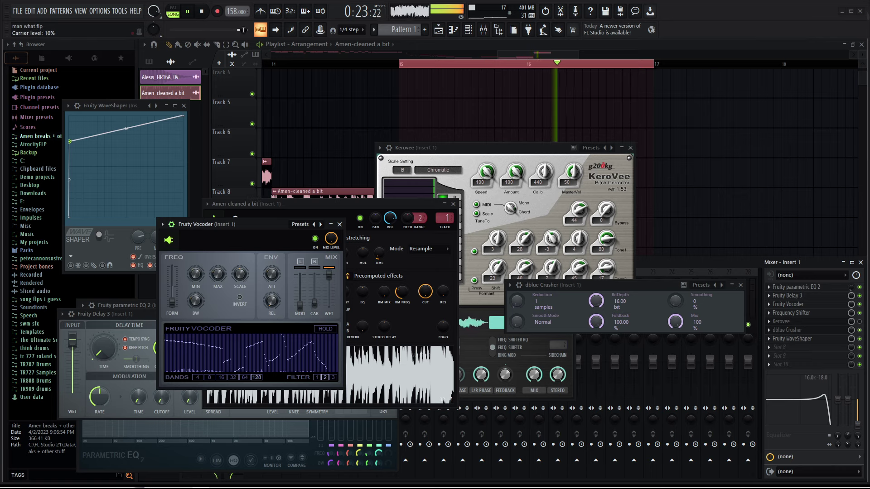
pyautogui.moveTo(314, 303)
pyautogui.mouseDown()
pyautogui.moveTo(314, 295)
pyautogui.moveTo(314, 303)
pyautogui.mouseUp()
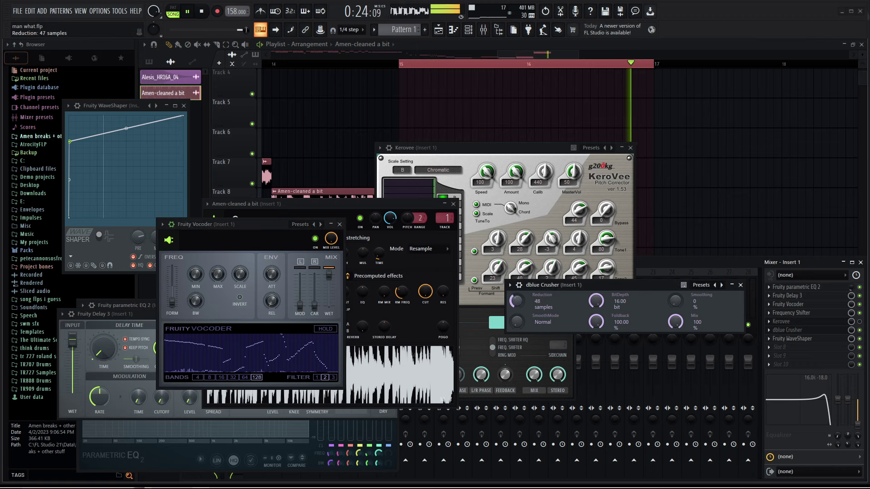
# Try dblue Crusher's reduction at 66 samples while toggling Kerovee on Insert 1, and bring the reduction back to 0 samples.
pyautogui.moveTo(516, 301); pyautogui.dragTo(516, 294)
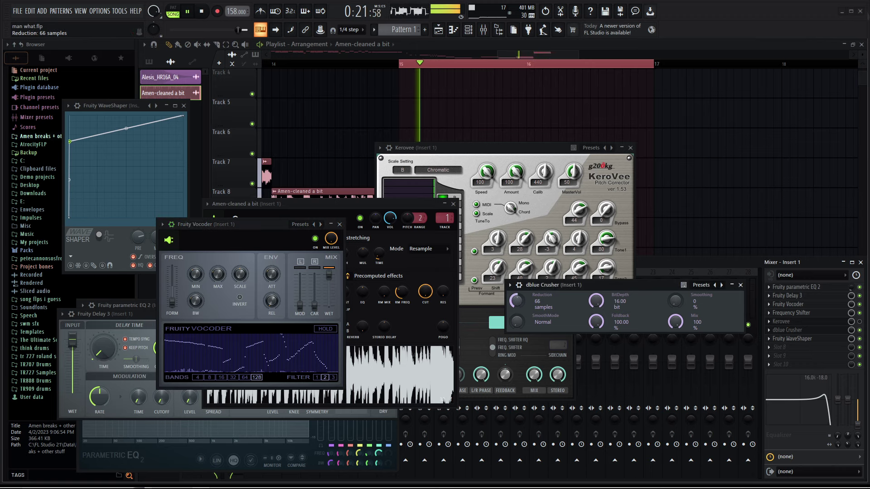
pyautogui.click(860, 322)
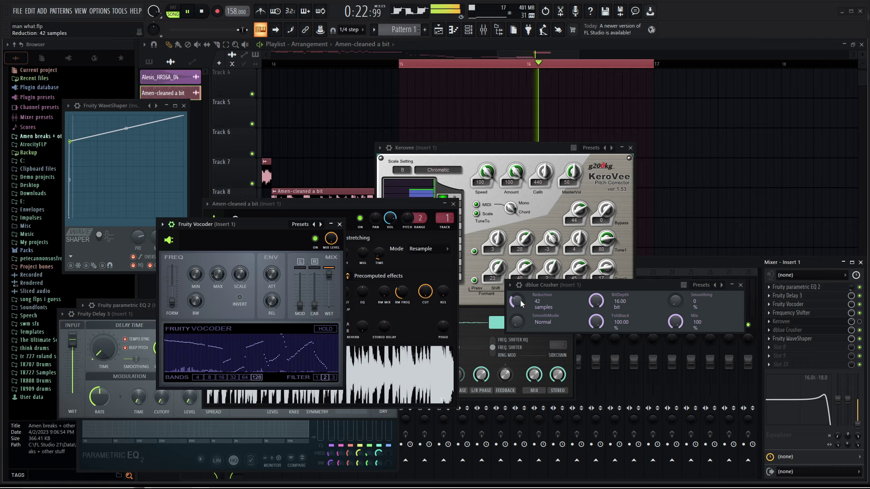
pyautogui.moveTo(520, 304); pyautogui.dragTo(520, 317)
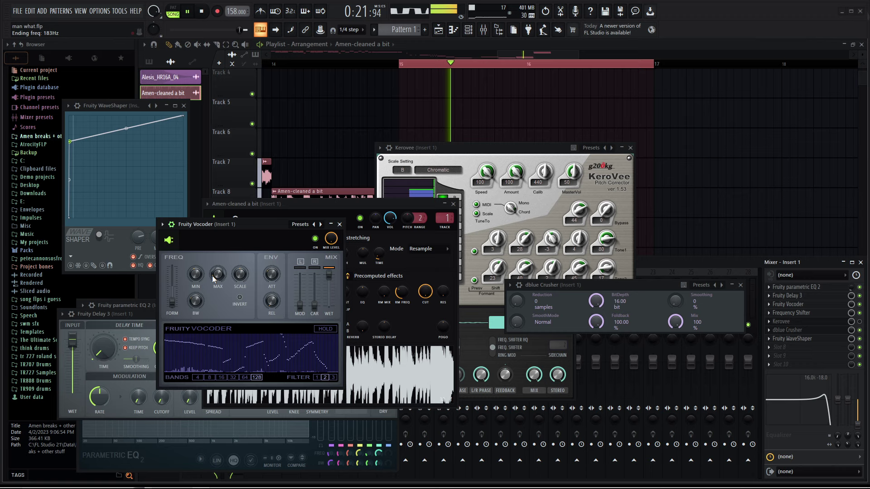
# Lower the Fruity Vocoder's ending frequency to 99 Hz and redraw its band levels as a straight descending ramp.
pyautogui.scroll(4, 212, 276)
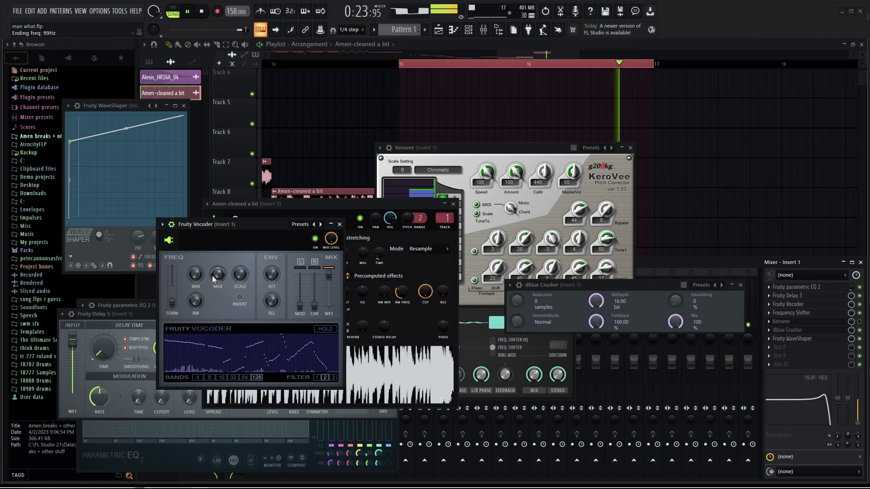
pyautogui.scroll(3, 212, 275)
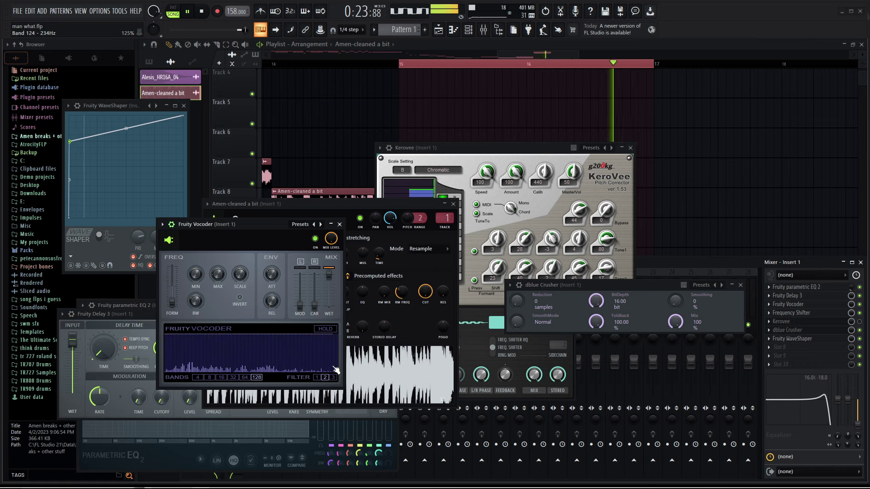
pyautogui.moveTo(336, 370)
pyautogui.mouseDown()
pyautogui.moveTo(194, 361)
pyautogui.moveTo(175, 370)
pyautogui.moveTo(172, 333)
pyautogui.mouseUp()
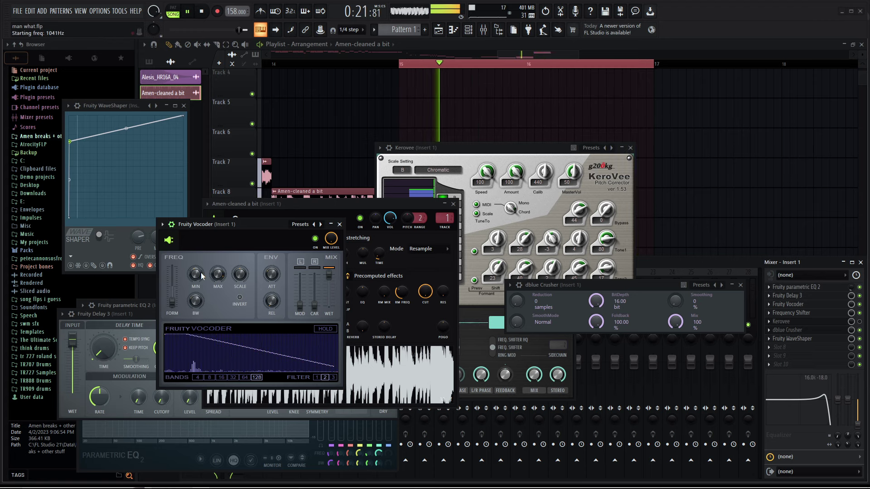
pyautogui.moveTo(314, 305); pyautogui.dragTo(314, 274)
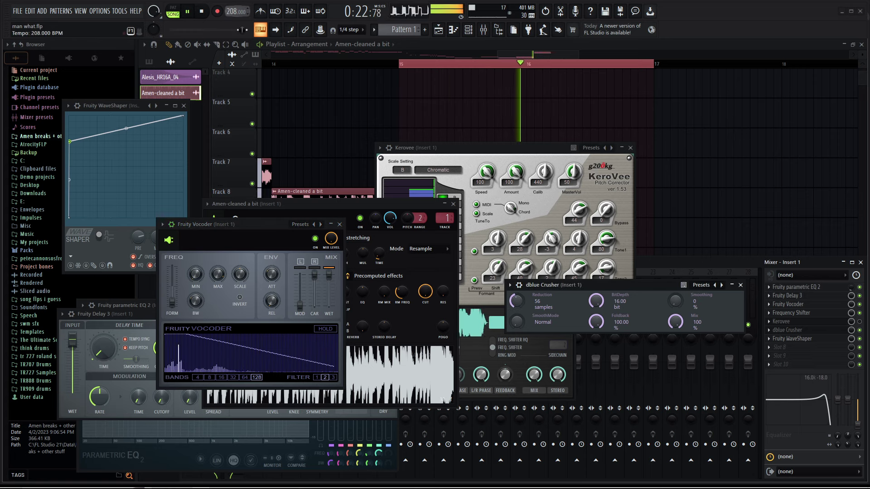
# Raise the project tempo to 228 BPM and move the Amen sample's settings window clear of the Fruity Vocoder.
pyautogui.moveTo(233, 11); pyautogui.dragTo(234, 0)
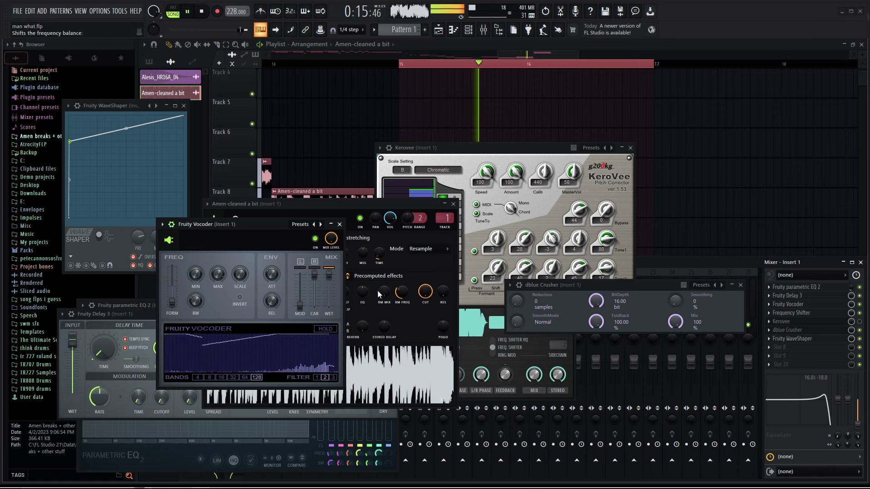
pyautogui.moveTo(435, 297)
pyautogui.mouseDown()
pyautogui.moveTo(436, 276)
pyautogui.moveTo(424, 303)
pyautogui.moveTo(440, 298)
pyautogui.mouseUp()
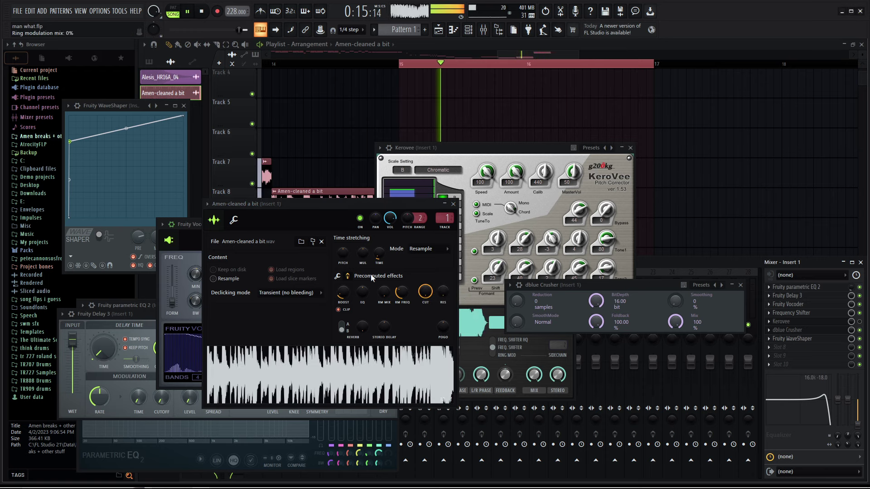
pyautogui.moveTo(267, 205); pyautogui.dragTo(78, 245)
# Lower the Fruity Vocoder's carrier level, and raise its formant to -105 cents before pulling it back down.
pyautogui.moveTo(315, 290); pyautogui.dragTo(315, 300)
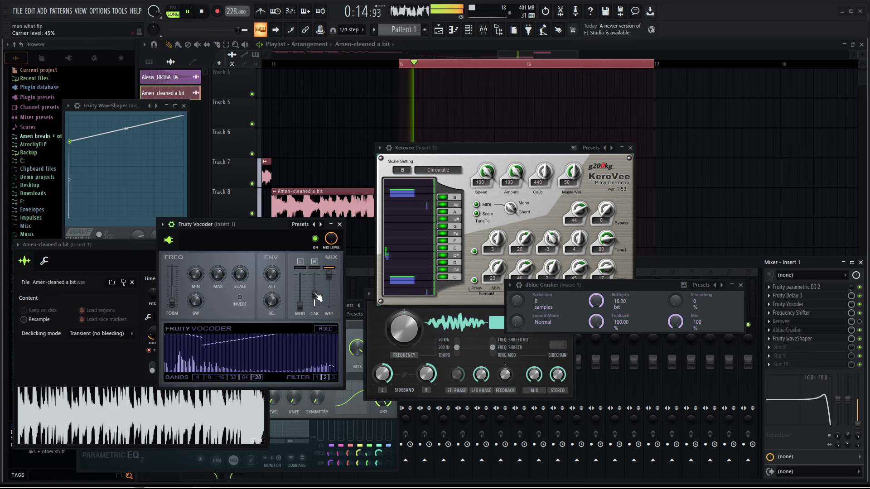
pyautogui.moveTo(172, 302); pyautogui.dragTo(172, 288)
pyautogui.moveTo(314, 301); pyautogui.dragTo(315, 306)
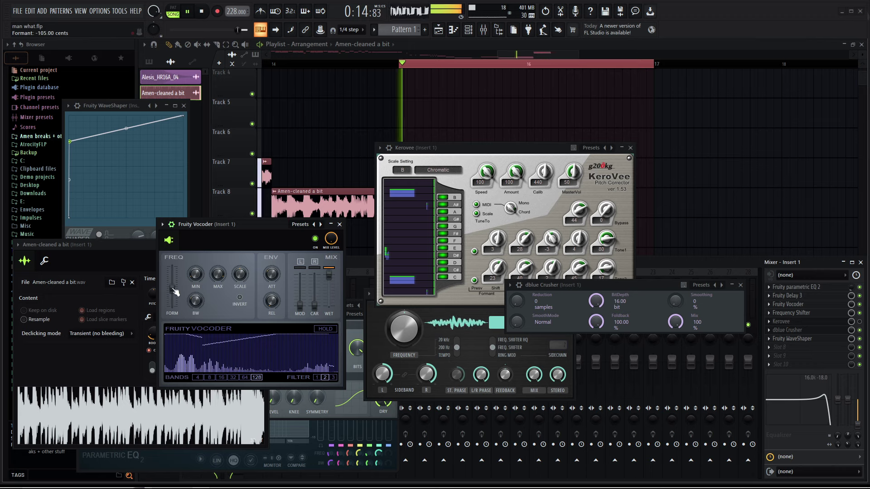
pyautogui.moveTo(173, 289); pyautogui.dragTo(173, 300)
# Try the Frequency Shifter at 200 Hz, and reset it along with dblue Crusher's reduction.
pyautogui.moveTo(404, 329); pyautogui.dragTo(404, 304)
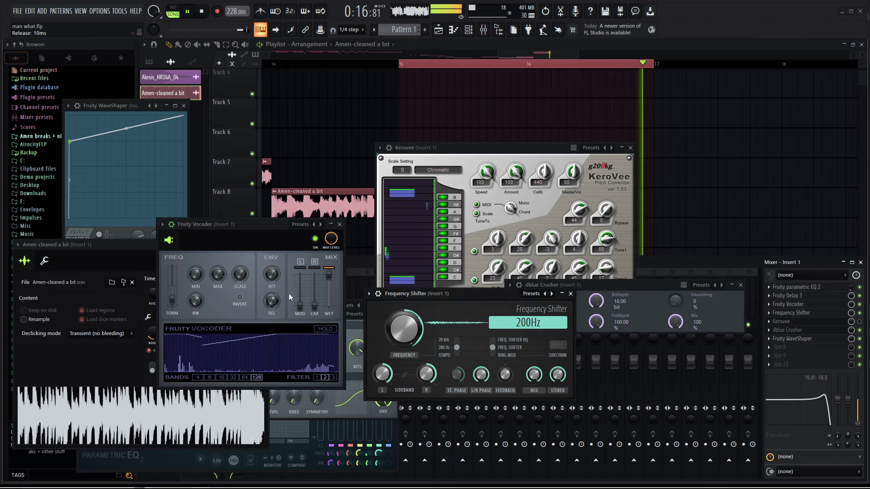
pyautogui.rightClick(428, 333)
pyautogui.click(594, 295)
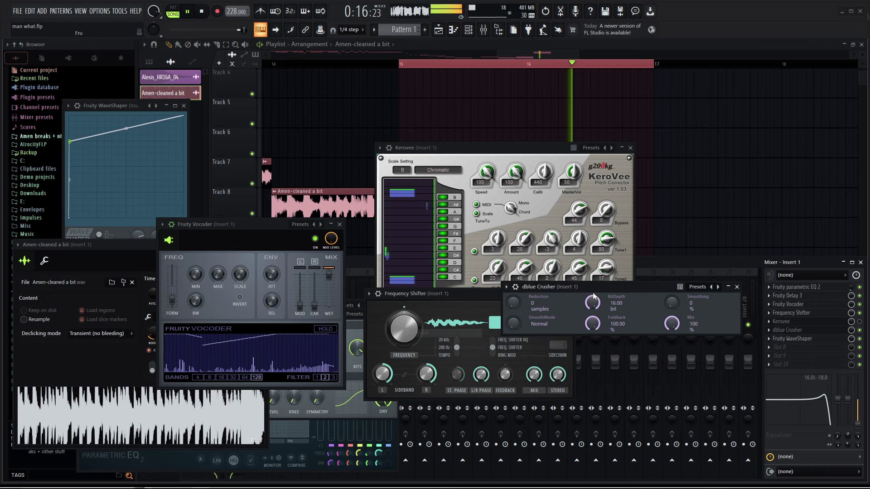
pyautogui.rightClick(518, 307)
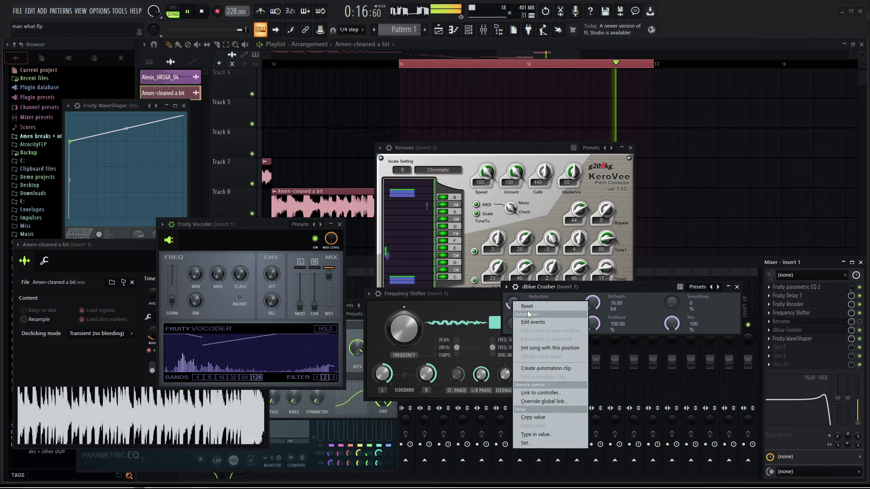
pyautogui.click(543, 307)
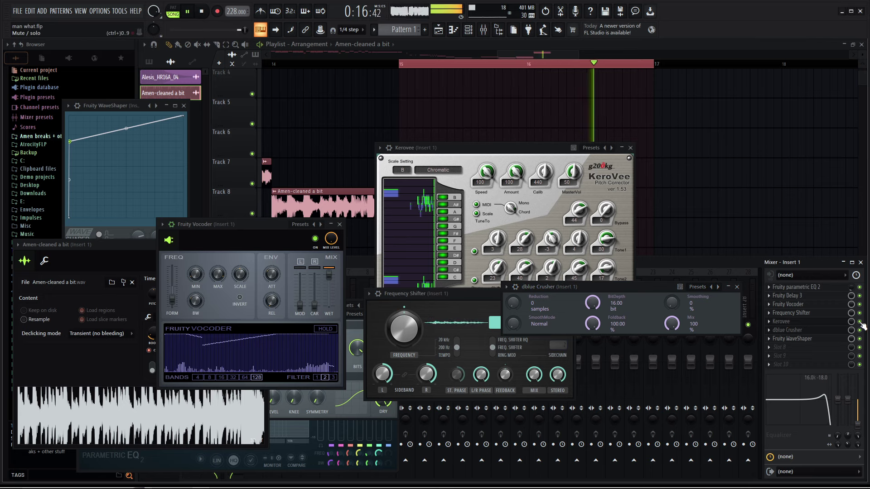
# Raise Insert 1's high-shelf EQ gain to 4.1 dB and switch Kerovee off.
pyautogui.moveTo(857, 408); pyautogui.dragTo(858, 394)
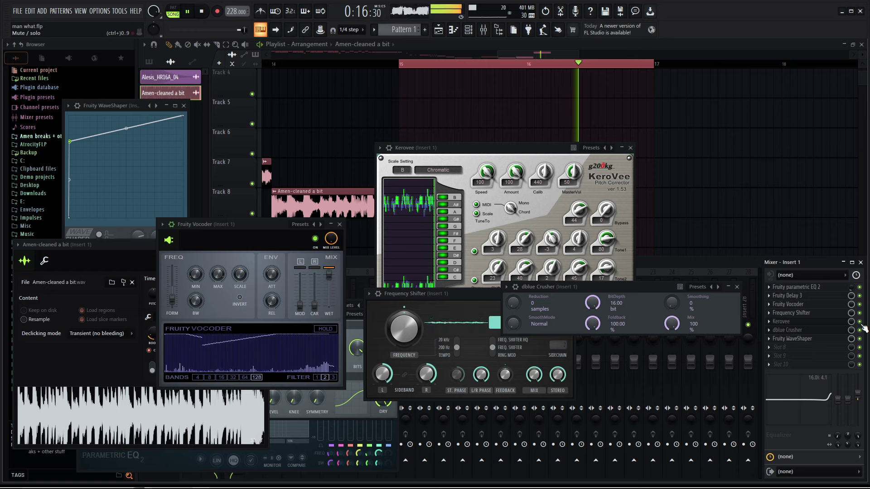
pyautogui.click(859, 321)
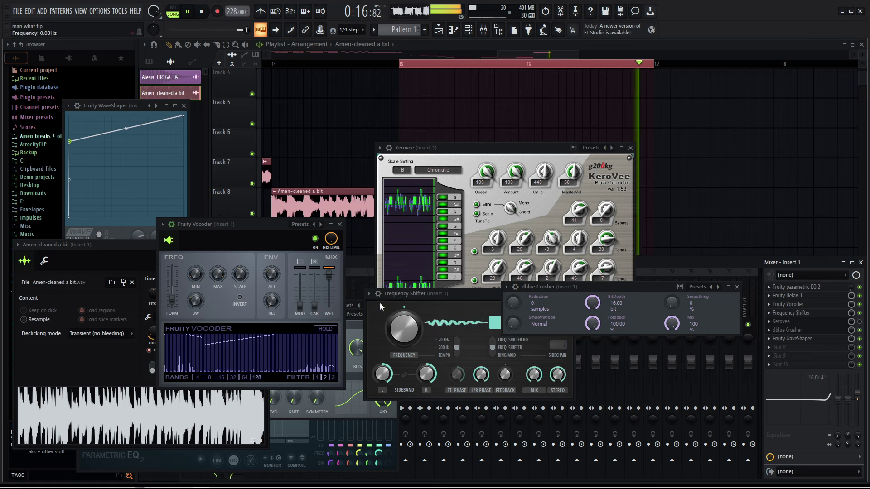
# Switch the Fruity Vocoder off and back on to compare the sound.
pyautogui.click(316, 240)
pyautogui.moveTo(91, 244); pyautogui.dragTo(92, 243)
pyautogui.click(316, 239)
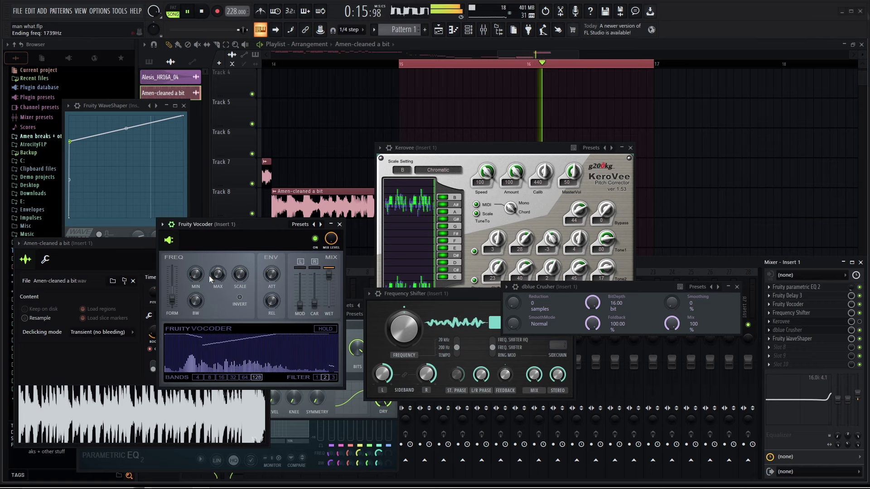
# Set the Fruity Vocoder's carrier level to 71% and the Frequency Shifter's frequency to -2.57 Hz.
pyautogui.moveTo(314, 303); pyautogui.dragTo(314, 293)
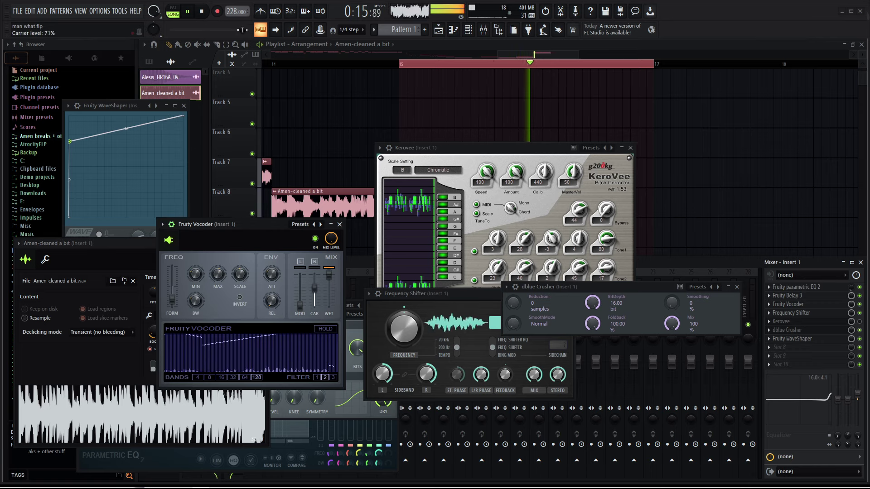
pyautogui.moveTo(403, 329); pyautogui.dragTo(403, 338)
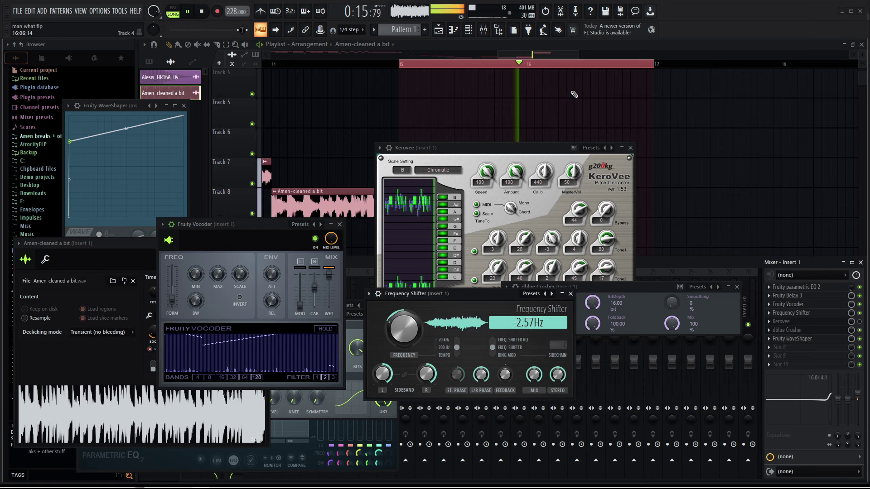
# Move the Kerovee window out of the way and place an Amen-cleaned a bit clip on Track 6 at bar 16.
pyautogui.scroll(3, 580, 94)
pyautogui.scroll(-2, 585, 93)
pyautogui.scroll(2, 606, 65)
pyautogui.moveTo(537, 148); pyautogui.dragTo(509, 212)
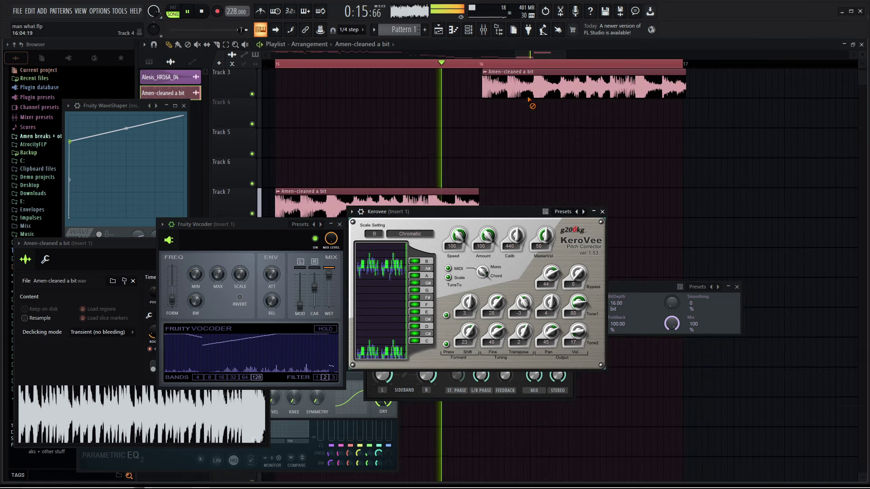
pyautogui.scroll(-2, 482, 179)
pyautogui.click(481, 113)
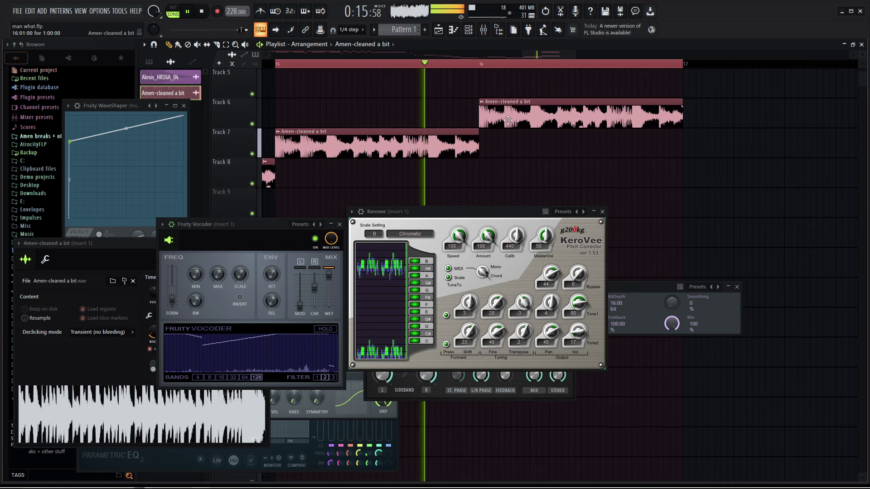
# Place overlapping Amen-cleaned a bit clips at staggered offsets on Tracks 7, 8 and 9 after the start of bar 16.
pyautogui.scroll(1, 521, 100)
pyautogui.scroll(2, 541, 65)
pyautogui.click(489, 182)
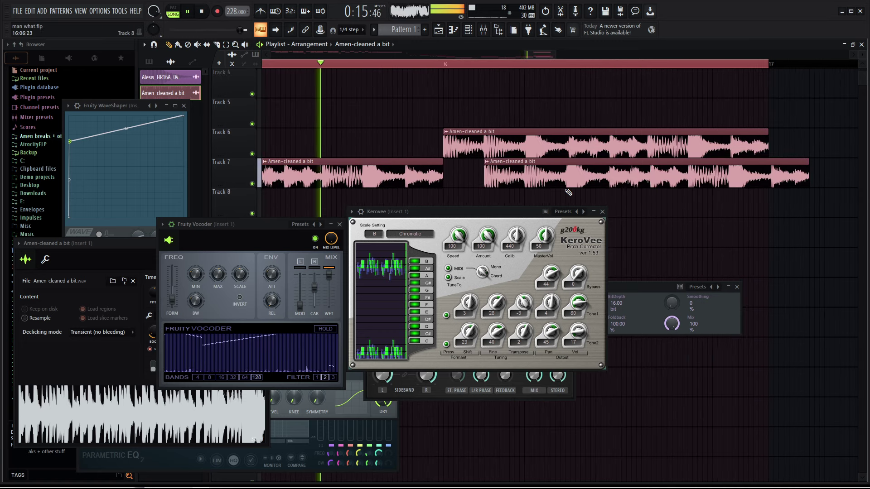
pyautogui.scroll(-1, 525, 184)
pyautogui.click(572, 179)
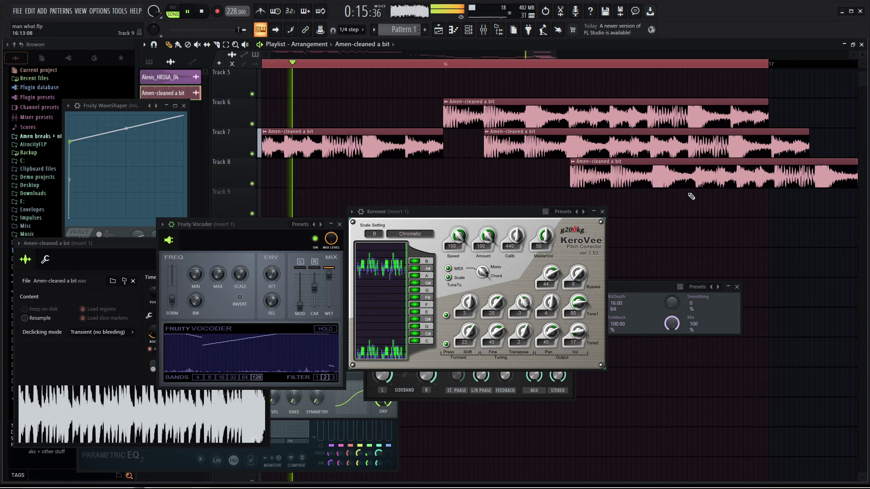
pyautogui.click(557, 199)
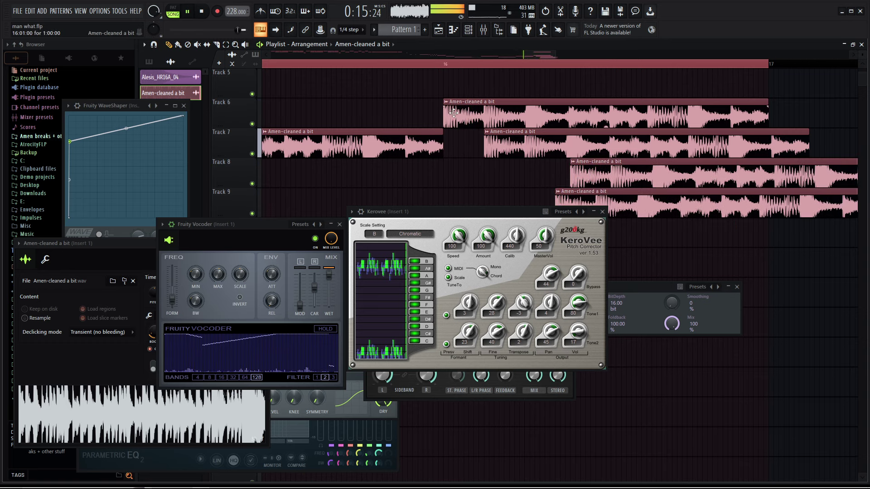
# Place staggered Amen-cleaned a bit clips on Tracks 8, 5 and 4 just after the start of bar 15.
pyautogui.click(302, 186)
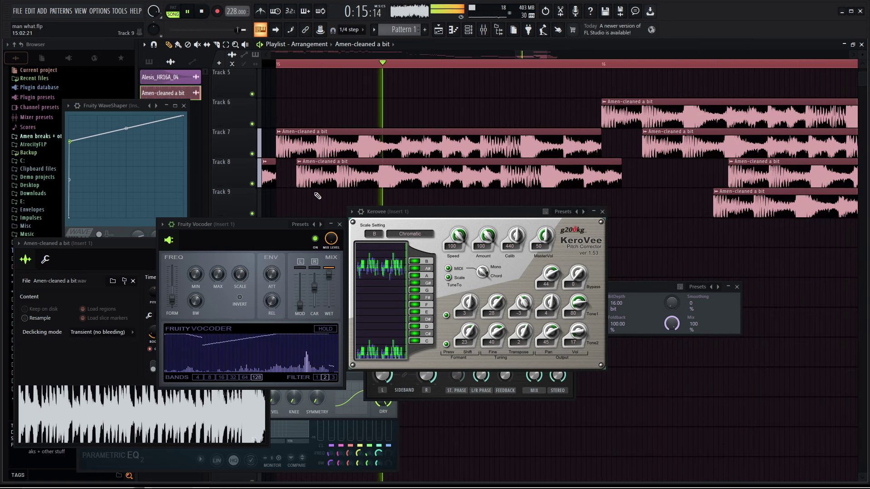
pyautogui.scroll(2, 299, 172)
pyautogui.click(288, 145)
pyautogui.click(292, 118)
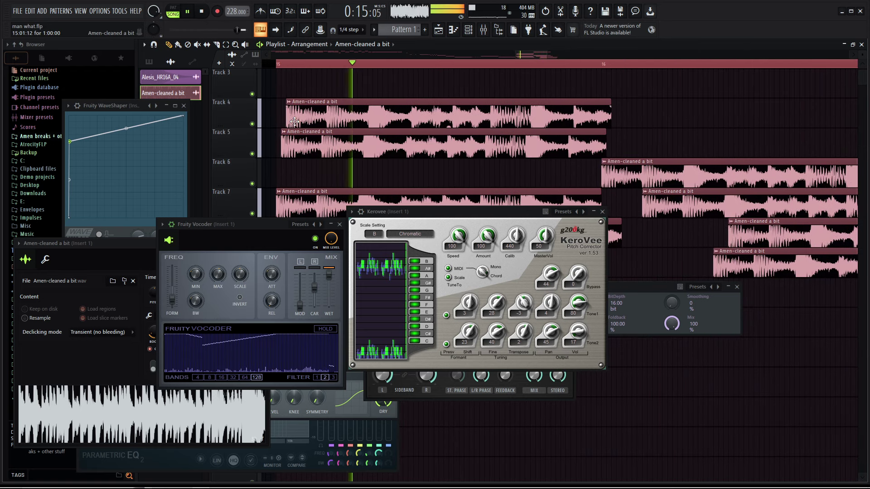
# Place an Amen-cleaned a bit clip on Track 3 at 16:01:12 and shift the second Track 7 clip slightly earlier.
pyautogui.scroll(-5, 562, 68)
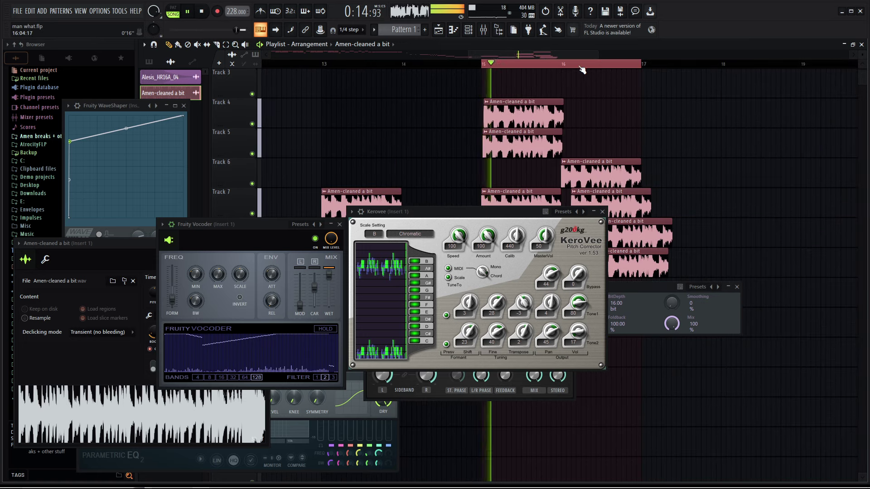
pyautogui.scroll(5, 582, 69)
pyautogui.scroll(-3, 608, 136)
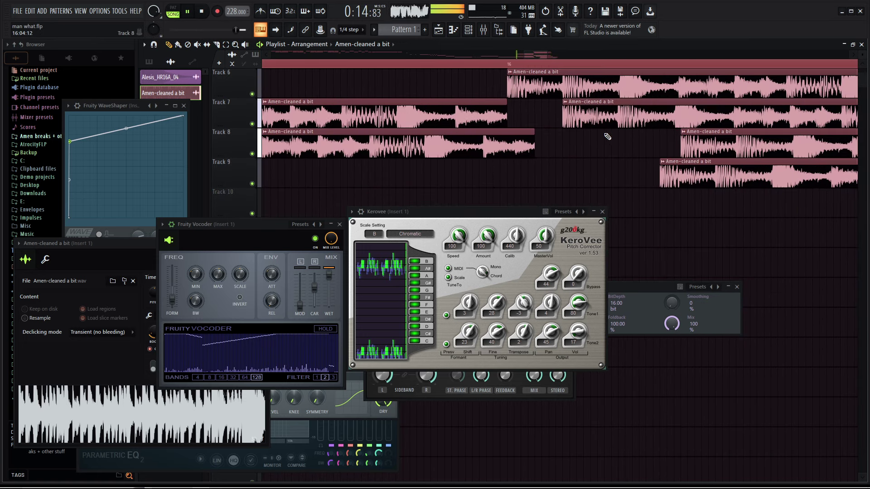
pyautogui.scroll(3, 565, 178)
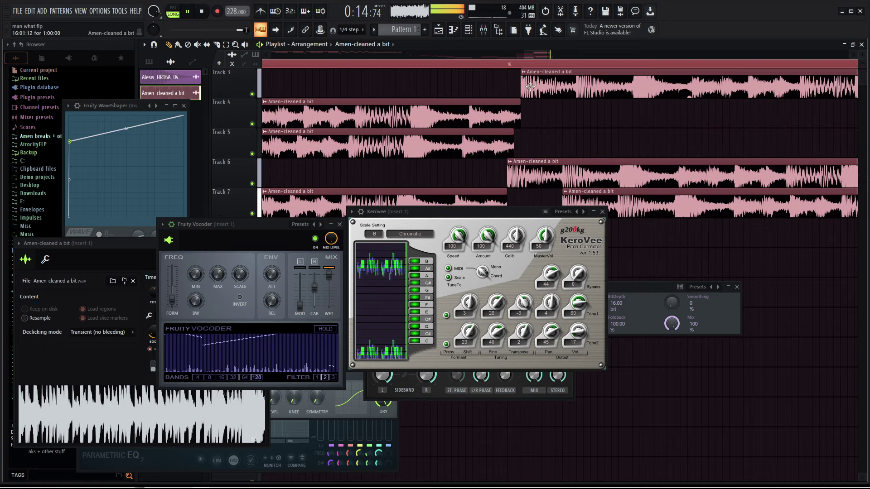
pyautogui.moveTo(585, 202); pyautogui.dragTo(559, 202)
pyautogui.scroll(-2, 527, 84)
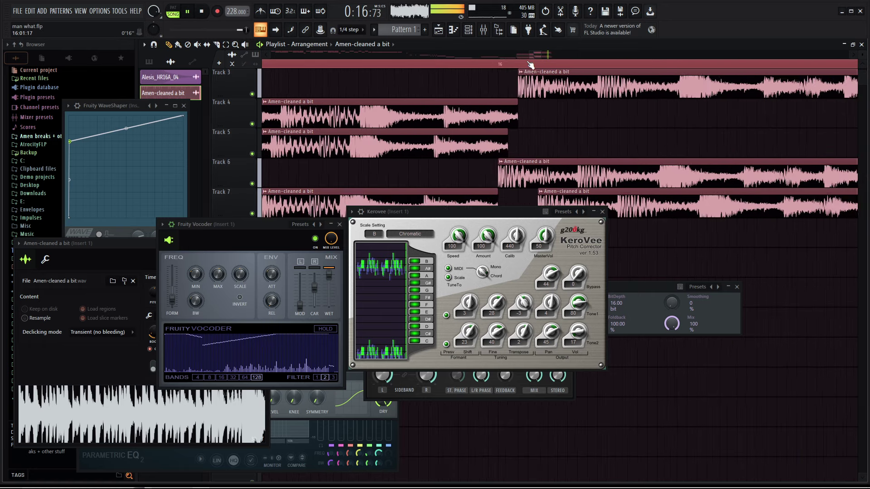
# Set dblue Crusher's reduction to 9 samples and lower its mix to about 63%.
pyautogui.click(638, 287)
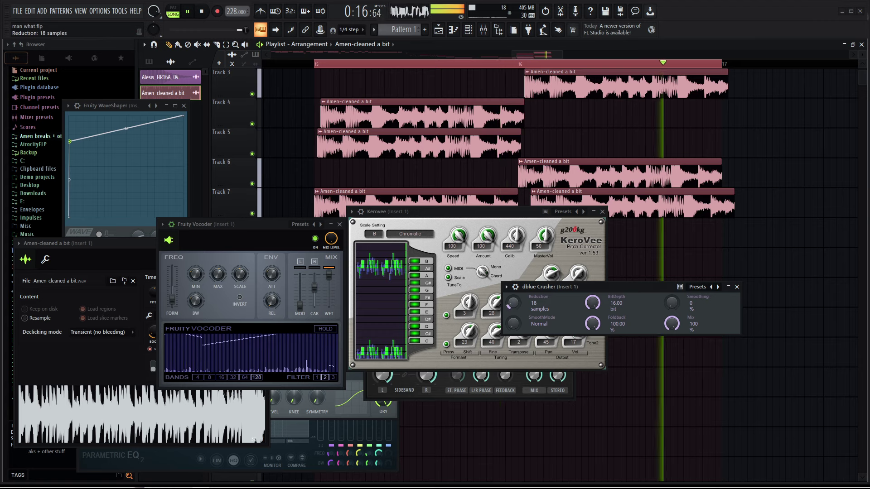
pyautogui.moveTo(672, 323); pyautogui.dragTo(672, 345)
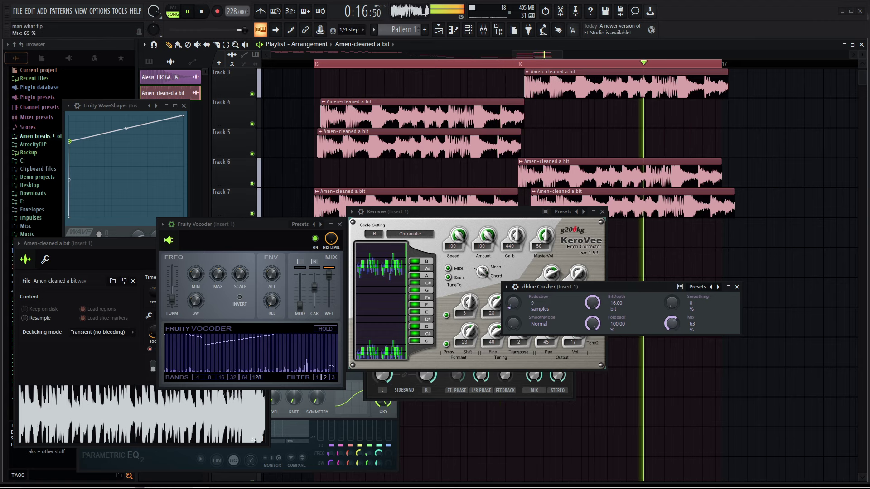
# Bypass Fruity Vocoder, sweep dblue Crusher's reduction up to about 26 samples and bring it down to 0.
pyautogui.moveTo(512, 307); pyautogui.dragTo(512, 293)
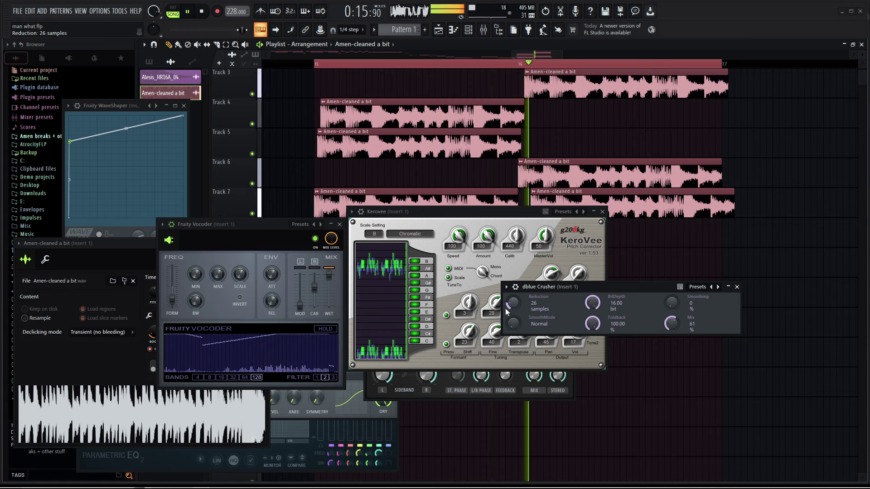
pyautogui.click(316, 239)
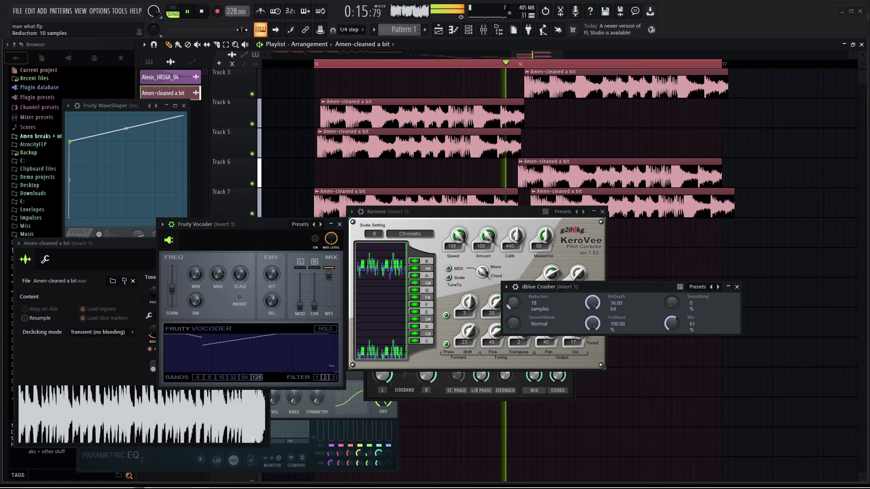
pyautogui.moveTo(513, 303); pyautogui.dragTo(513, 317)
# Try a filter cutoff of about 39% and a pogo effect of -100% on the Amen-cleaned a bit sample, and reset the pogo.
pyautogui.click(136, 255)
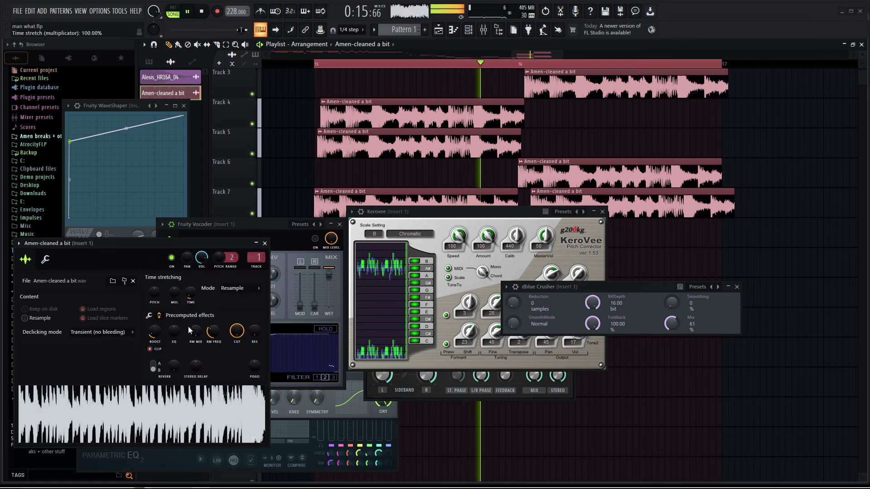
pyautogui.moveTo(236, 331); pyautogui.dragTo(240, 336)
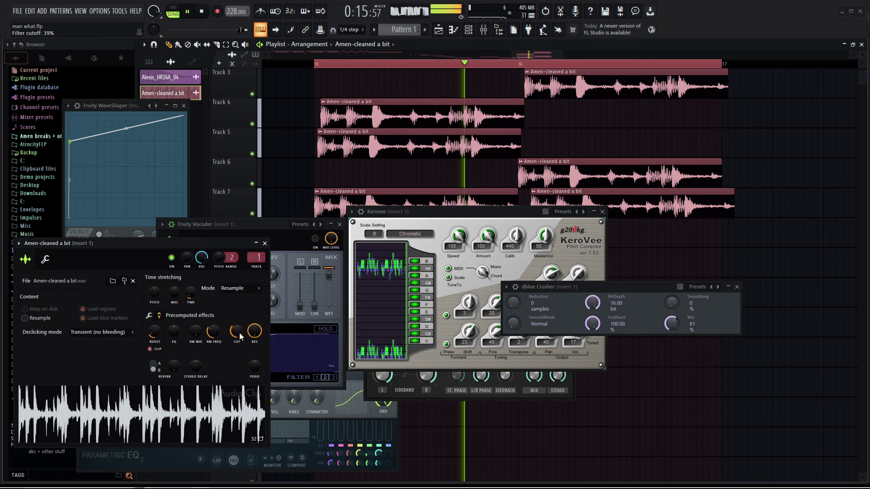
pyautogui.moveTo(254, 365); pyautogui.dragTo(254, 371)
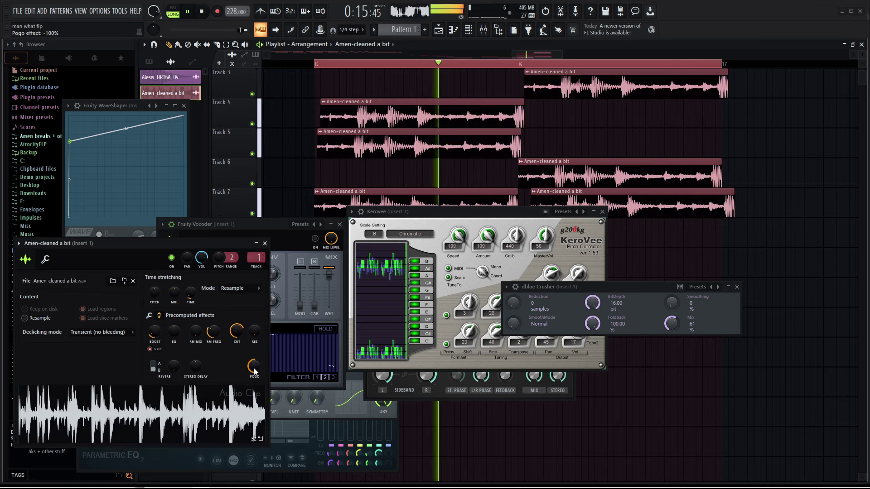
pyautogui.rightClick(255, 371)
pyautogui.click(269, 374)
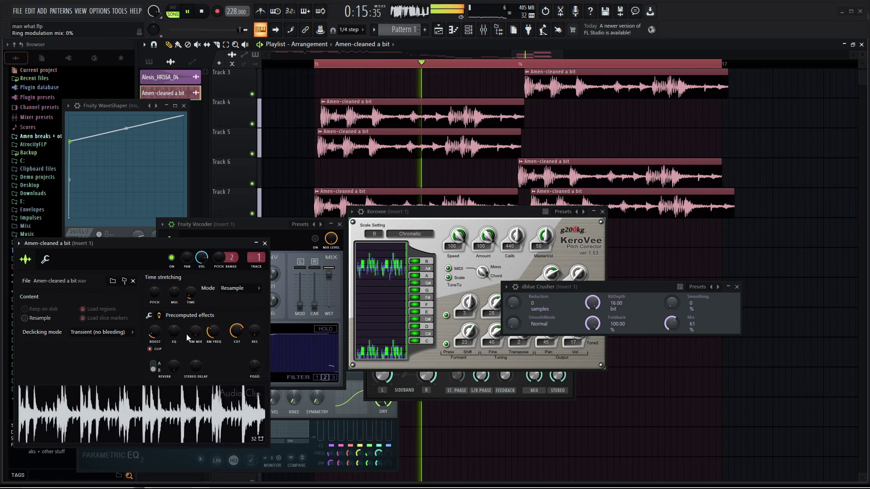
# Try varying the ring modulation mix and frequency and the filter cutoff in the Amen-cleaned a bit sample's precomputed effects.
pyautogui.moveTo(191, 333); pyautogui.dragTo(188, 299)
pyautogui.moveTo(215, 329); pyautogui.dragTo(199, 362)
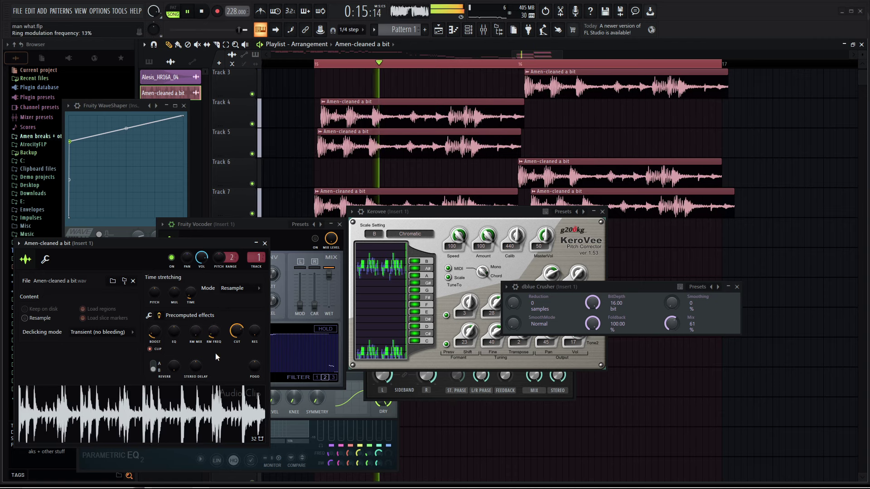
pyautogui.moveTo(234, 333); pyautogui.dragTo(248, 363)
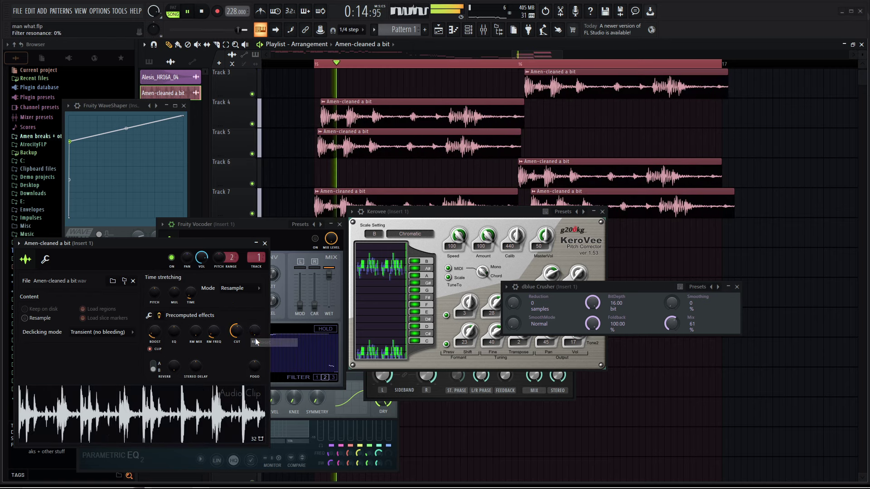
# Turn Fruity Vocoder back on and adjust its starting and ending frequencies.
pyautogui.click(290, 280)
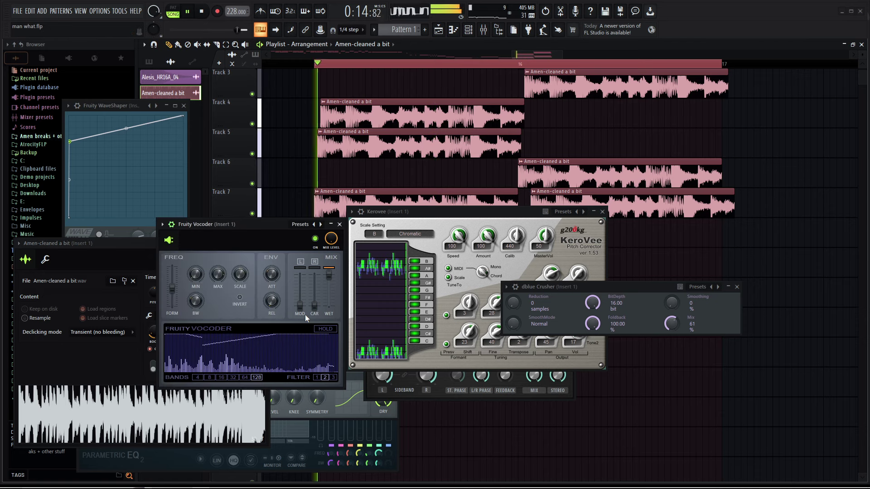
pyautogui.moveTo(217, 274)
pyautogui.mouseDown()
pyautogui.moveTo(219, 294)
pyautogui.moveTo(218, 268)
pyautogui.mouseUp()
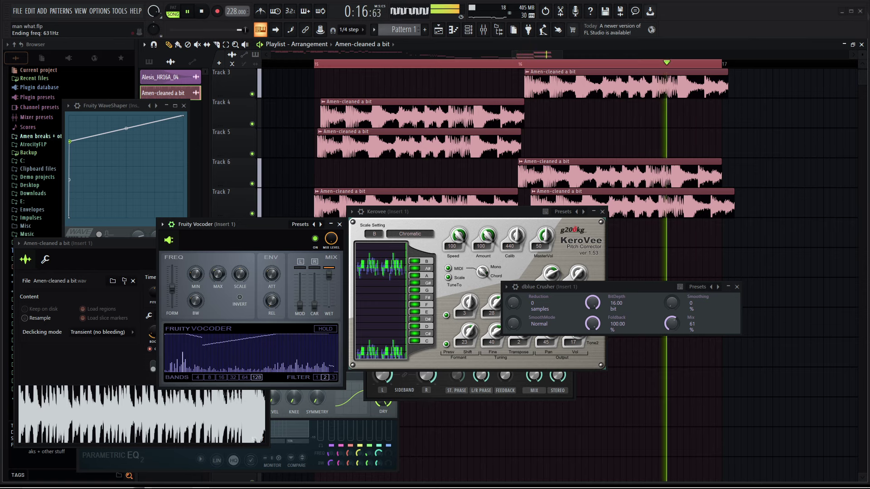
pyautogui.moveTo(195, 273); pyautogui.dragTo(195, 281)
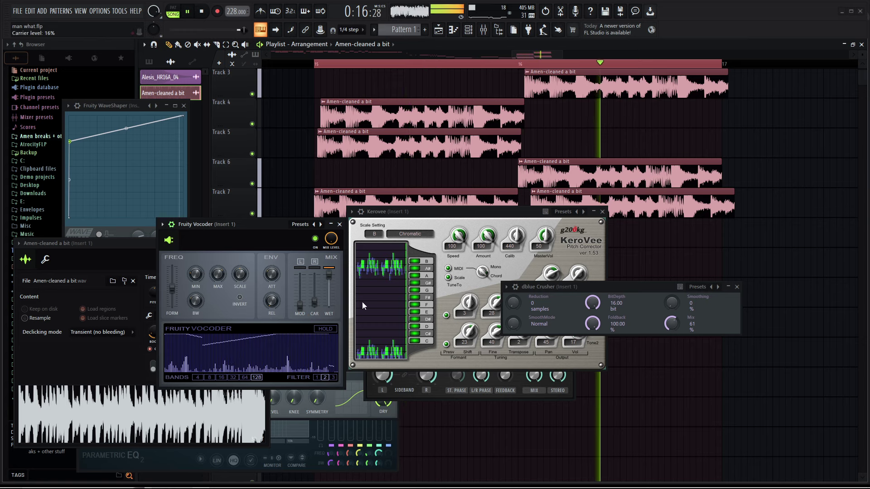
# Try dblue Crusher's reduction at about 59 samples and reset it to 0.
pyautogui.moveTo(515, 296); pyautogui.dragTo(522, 307)
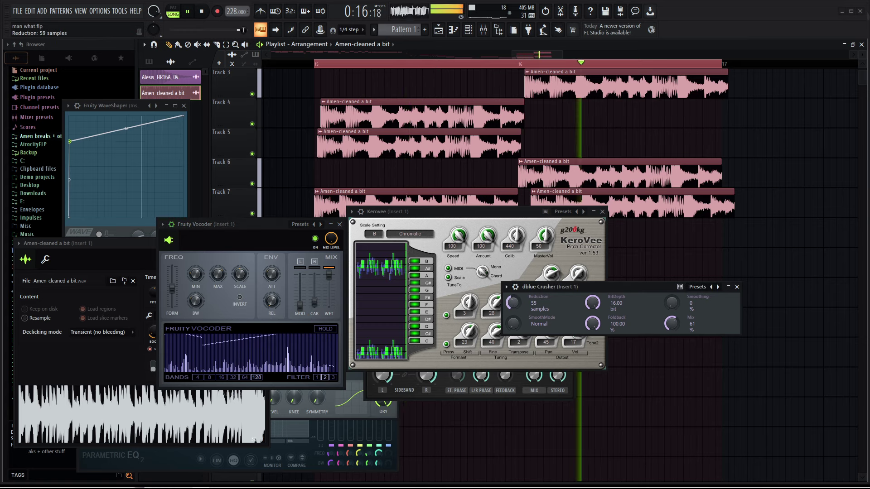
pyautogui.rightClick(521, 306)
pyautogui.click(529, 314)
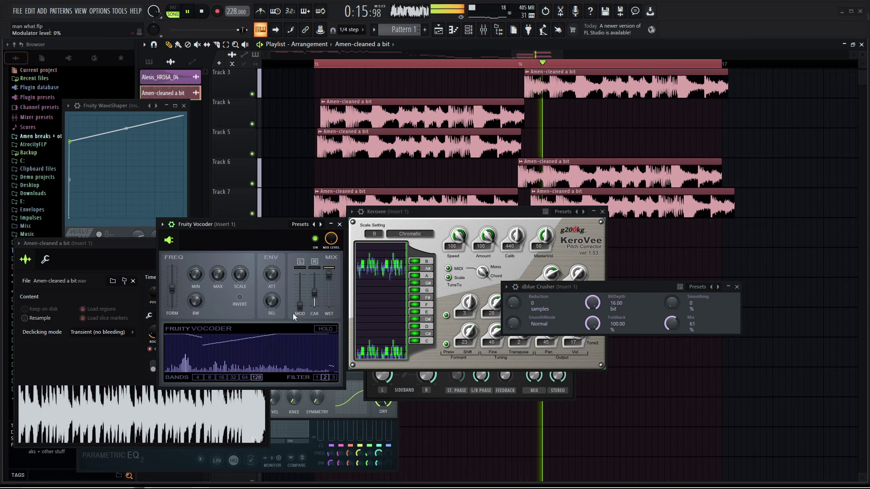
# Draw a falling slope across Fruity Vocoder's upper bands and adjust its carrier level and ending frequency.
pyautogui.moveTo(268, 336)
pyautogui.mouseDown()
pyautogui.moveTo(338, 373)
pyautogui.moveTo(346, 388)
pyautogui.mouseUp()
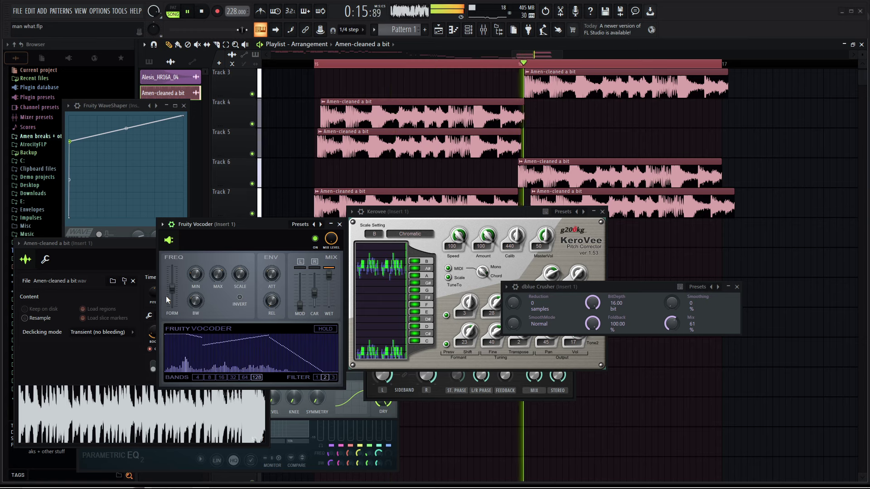
pyautogui.moveTo(314, 294); pyautogui.dragTo(314, 305)
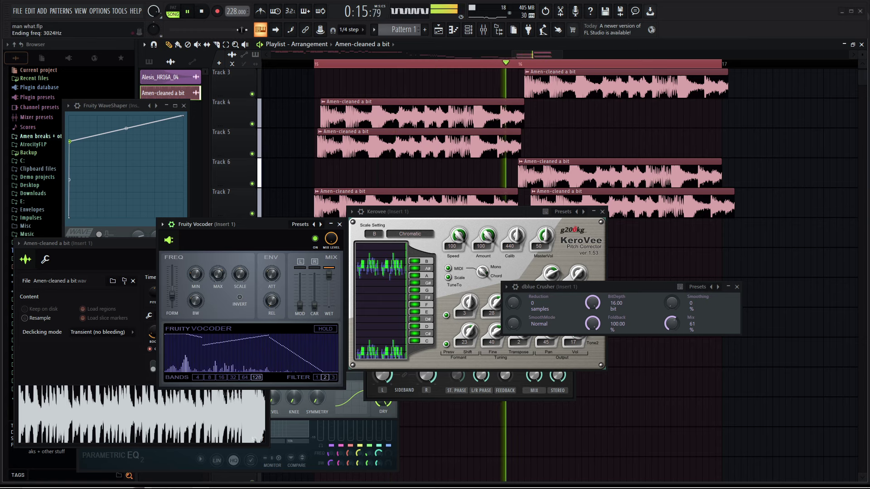
pyautogui.moveTo(218, 273); pyautogui.dragTo(218, 268)
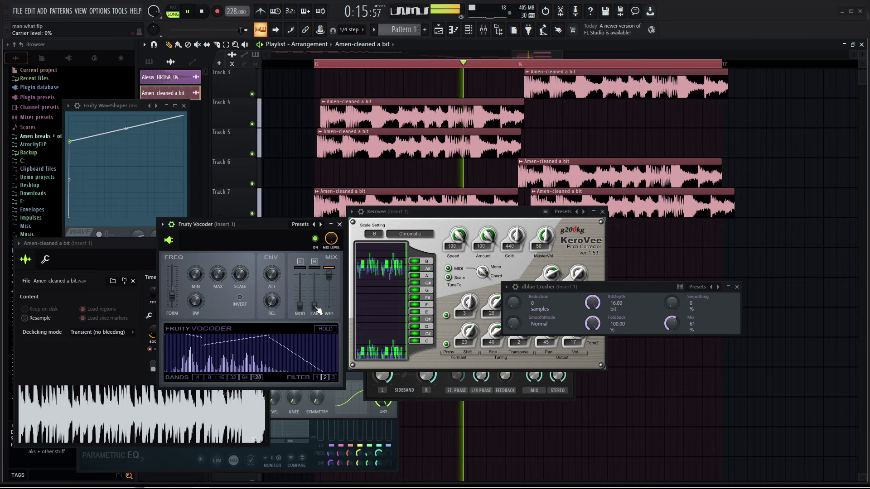
pyautogui.moveTo(315, 309); pyautogui.dragTo(316, 303)
# Set dblue Crusher's mix to 100%, sweep its reduction up to about 65 samples and return the reduction to 0.
pyautogui.moveTo(514, 303); pyautogui.dragTo(515, 299)
pyautogui.moveTo(673, 326); pyautogui.dragTo(674, 304)
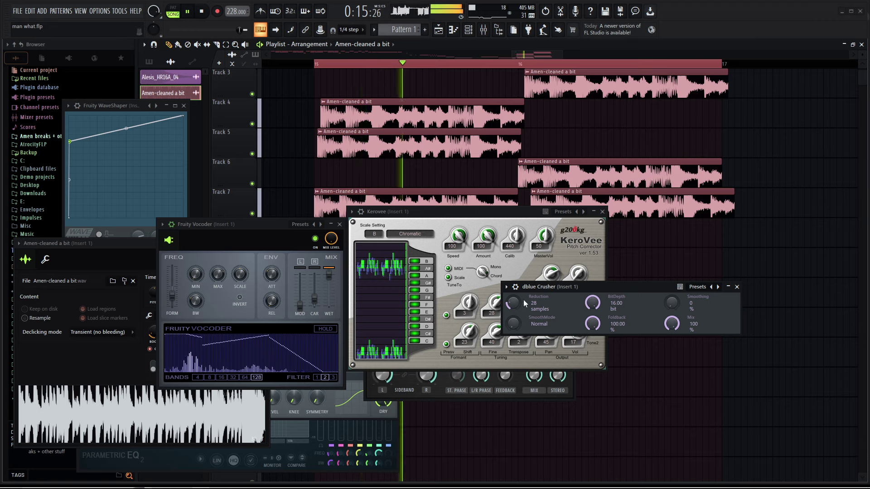
pyautogui.moveTo(513, 304); pyautogui.dragTo(514, 287)
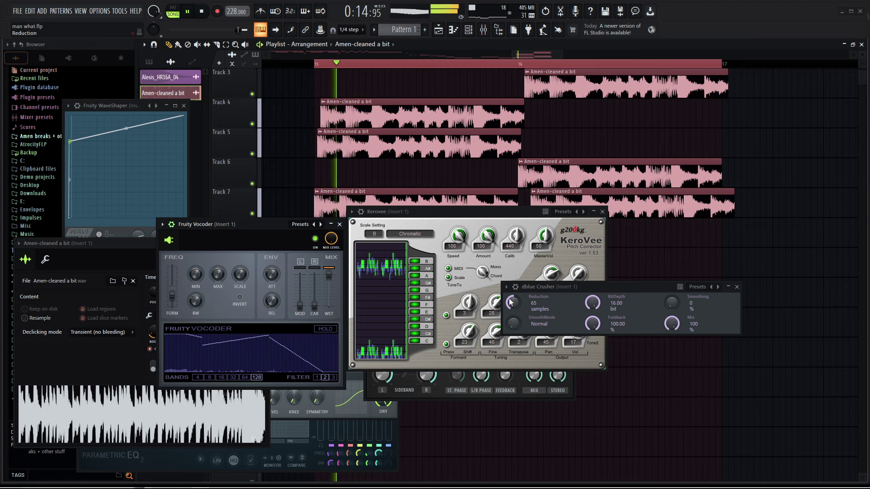
pyautogui.moveTo(513, 303); pyautogui.dragTo(519, 336)
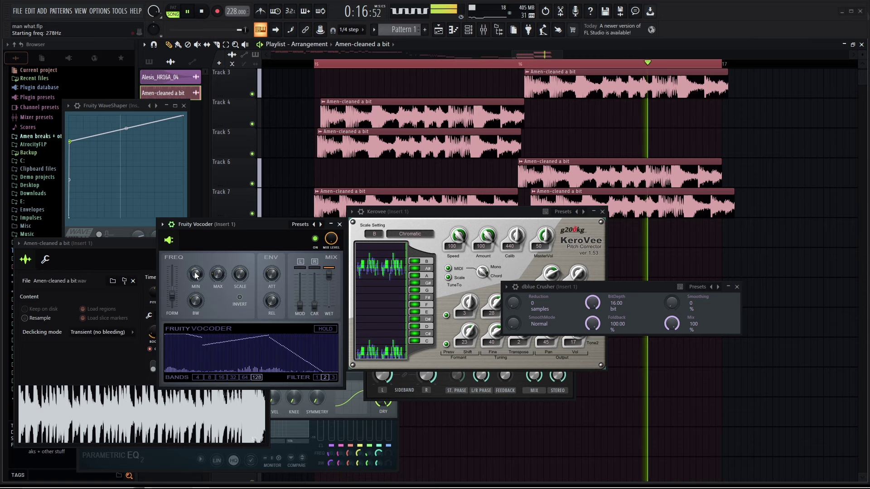
# Redraw Fruity Vocoder's band curve with deep dips and sweep its ending frequency between 101 and 1075 Hz, finishing at about 132 Hz.
pyautogui.moveTo(286, 340)
pyautogui.mouseDown()
pyautogui.moveTo(342, 319)
pyautogui.moveTo(305, 349)
pyautogui.moveTo(223, 334)
pyautogui.moveTo(185, 346)
pyautogui.moveTo(250, 361)
pyautogui.mouseUp()
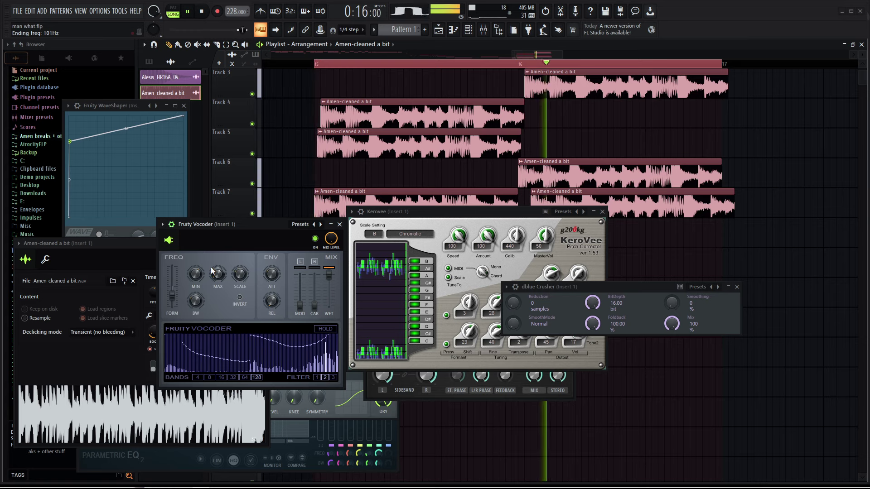
pyautogui.moveTo(211, 268); pyautogui.dragTo(218, 273)
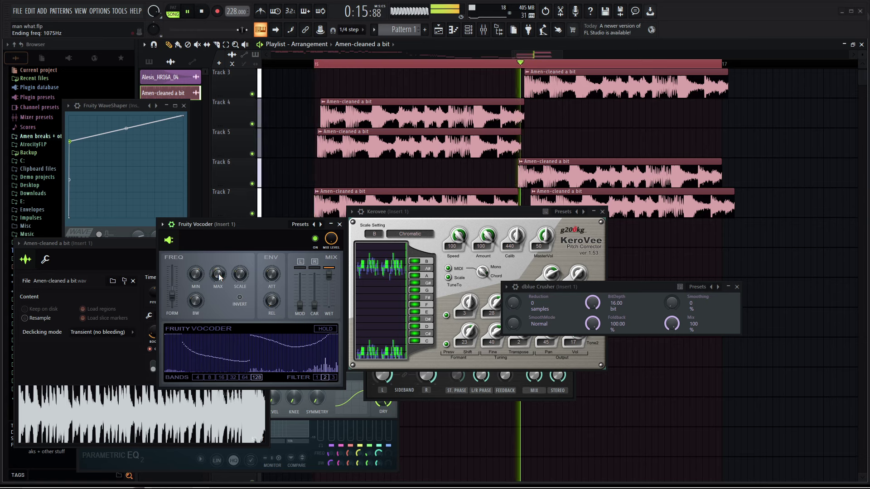
pyautogui.scroll(-5, 218, 274)
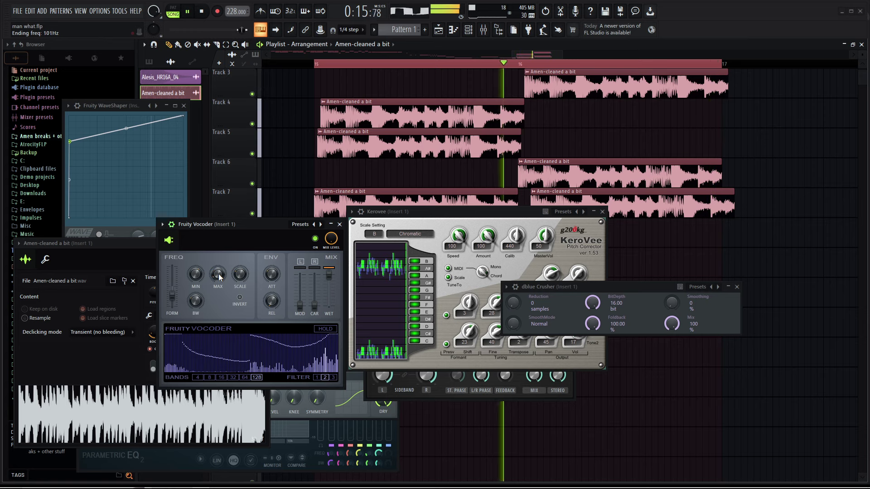
pyautogui.scroll(3, 218, 274)
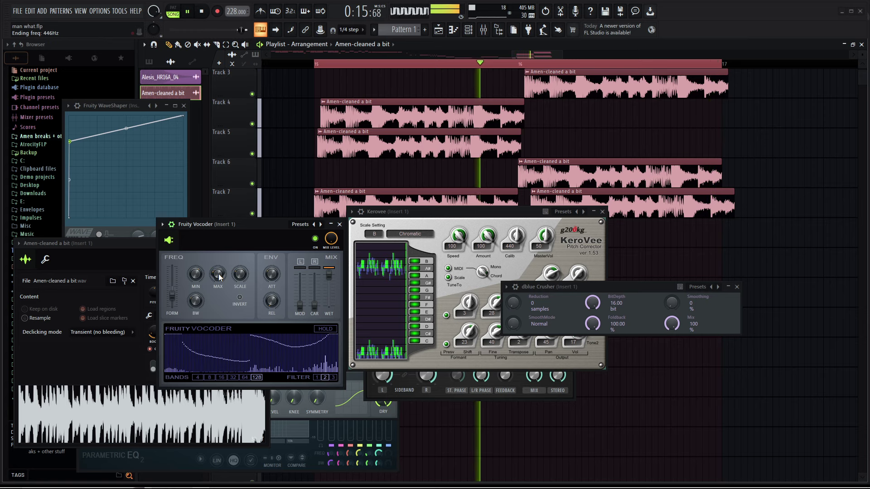
pyautogui.scroll(1, 218, 274)
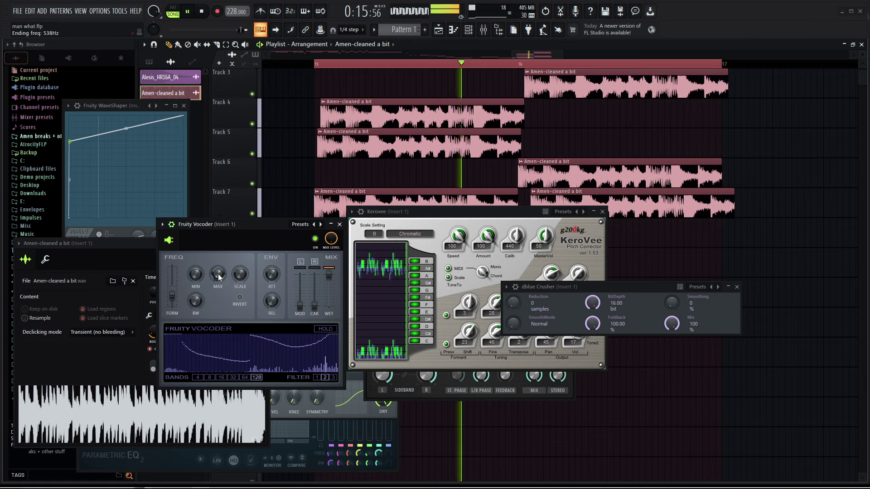
pyautogui.moveTo(219, 274); pyautogui.dragTo(219, 274)
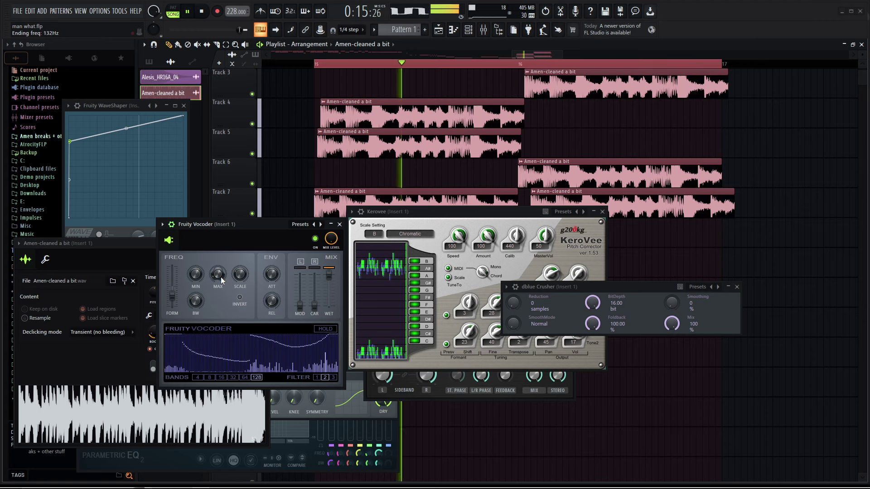